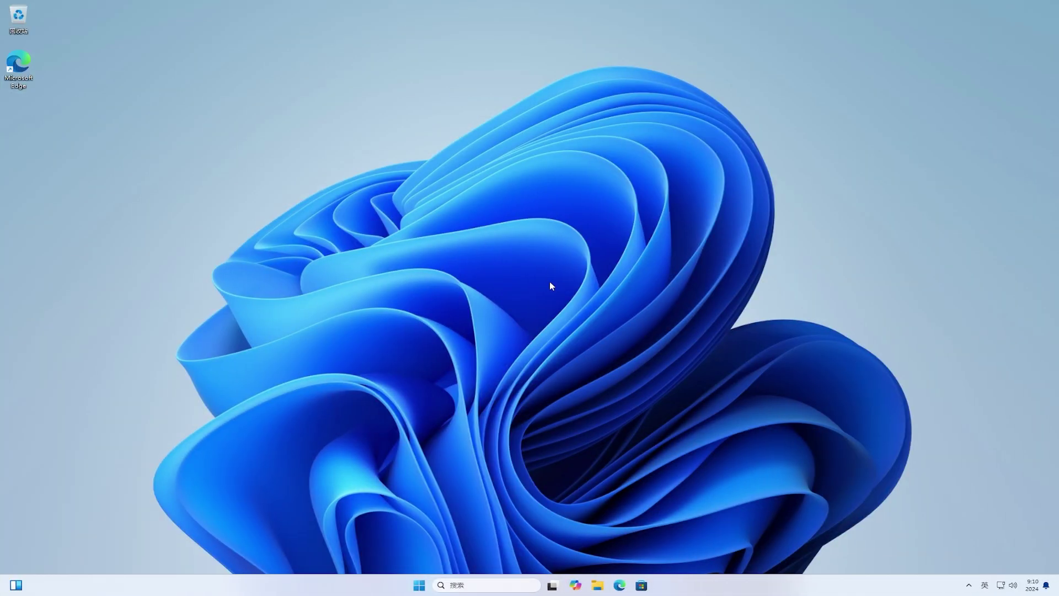
- Launch Microsoft Edge, go to google.com and search for chrome
{"action": "left_click", "coordinate": [619, 586]}
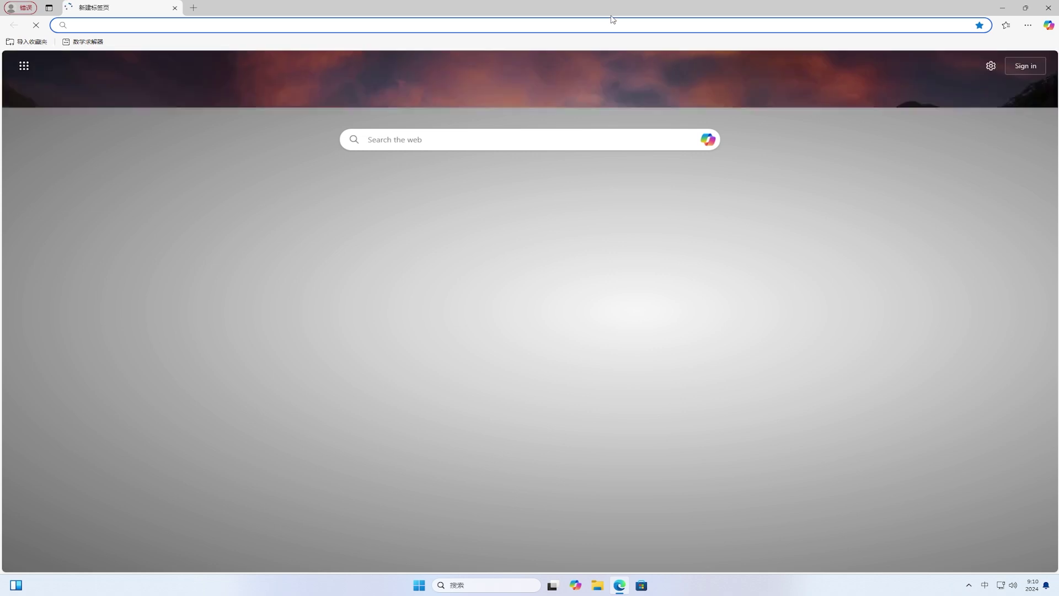
{"action": "key", "text": "shift"}
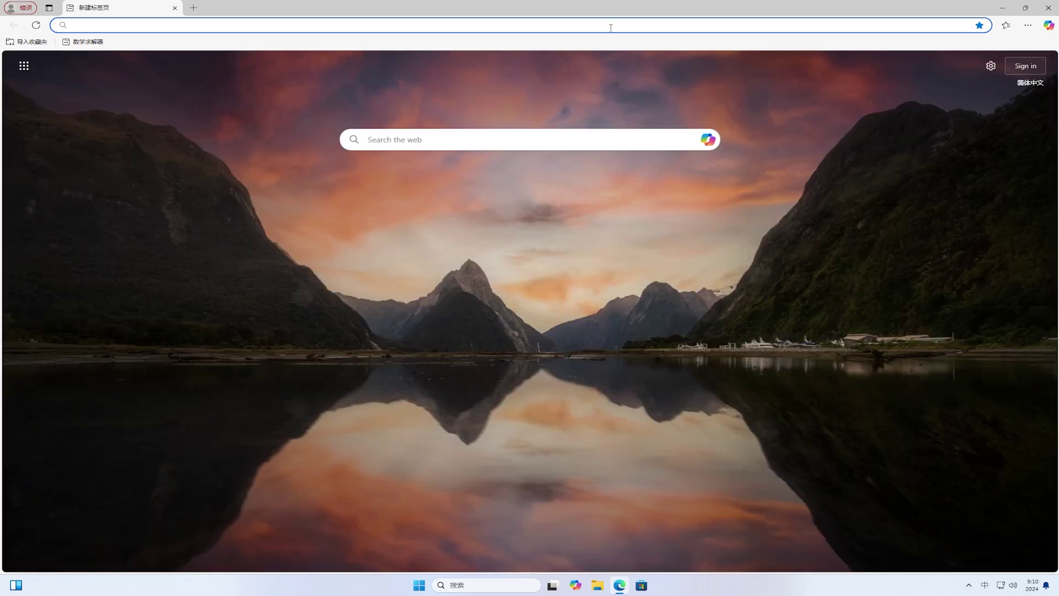
{"action": "type", "text": "google"}
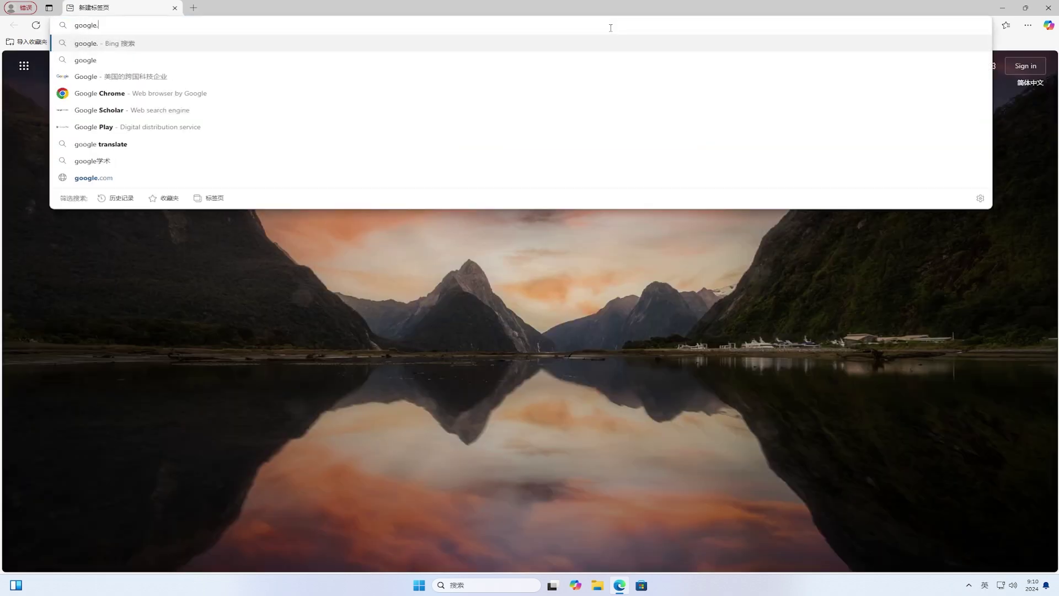
{"action": "type", "text": ".com"}
{"action": "key", "text": "Return"}
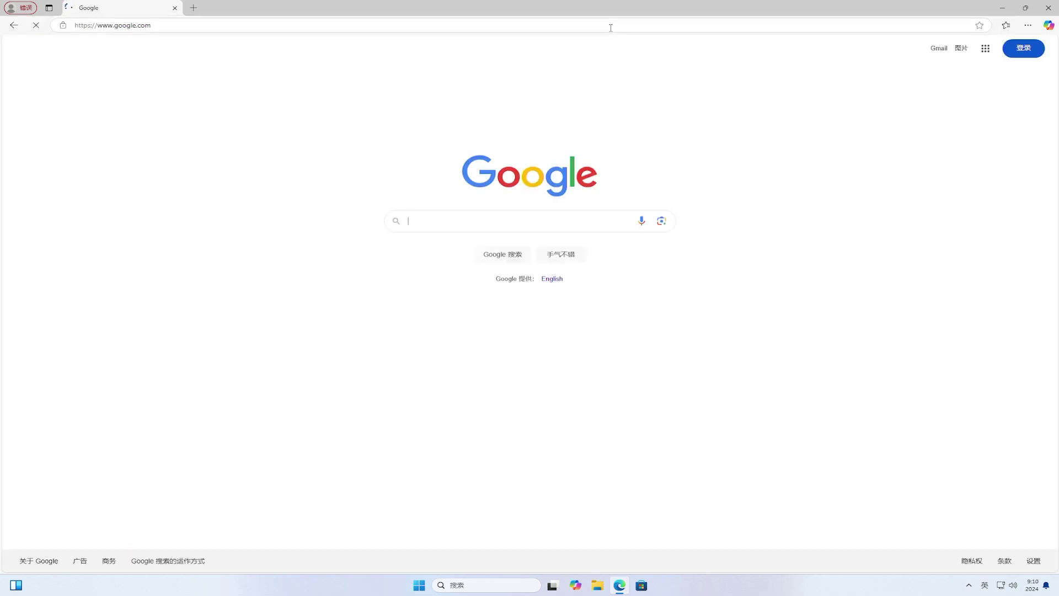
{"action": "type", "text": "chrome"}
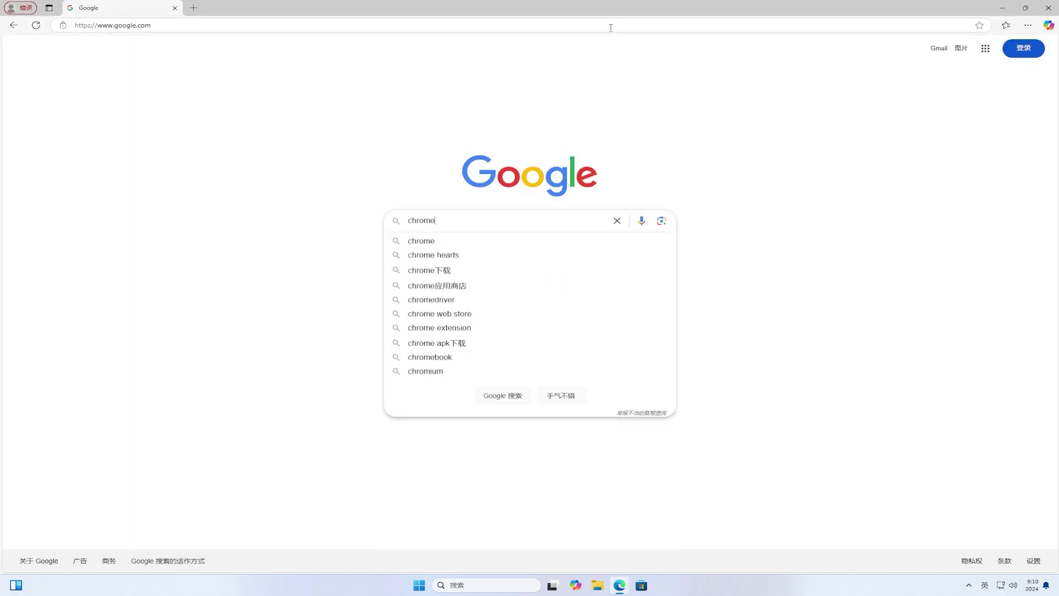
{"action": "key", "text": "Return"}
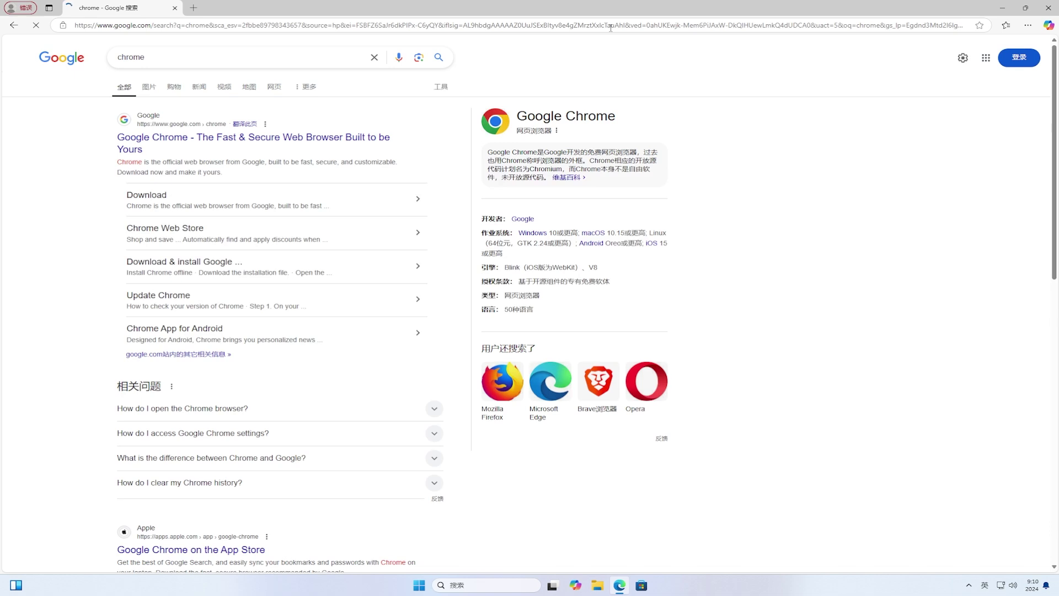
- Download the Chrome installer from the official Google Chrome page with usage statistics and crash reporting turned off
{"action": "left_click", "coordinate": [296, 149]}
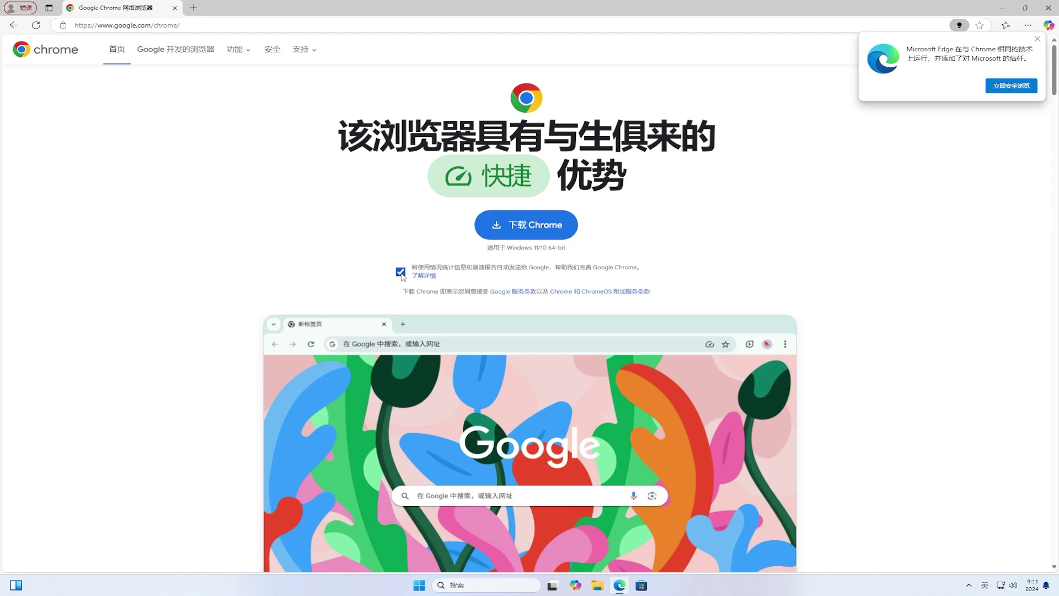
{"action": "left_click", "coordinate": [401, 273]}
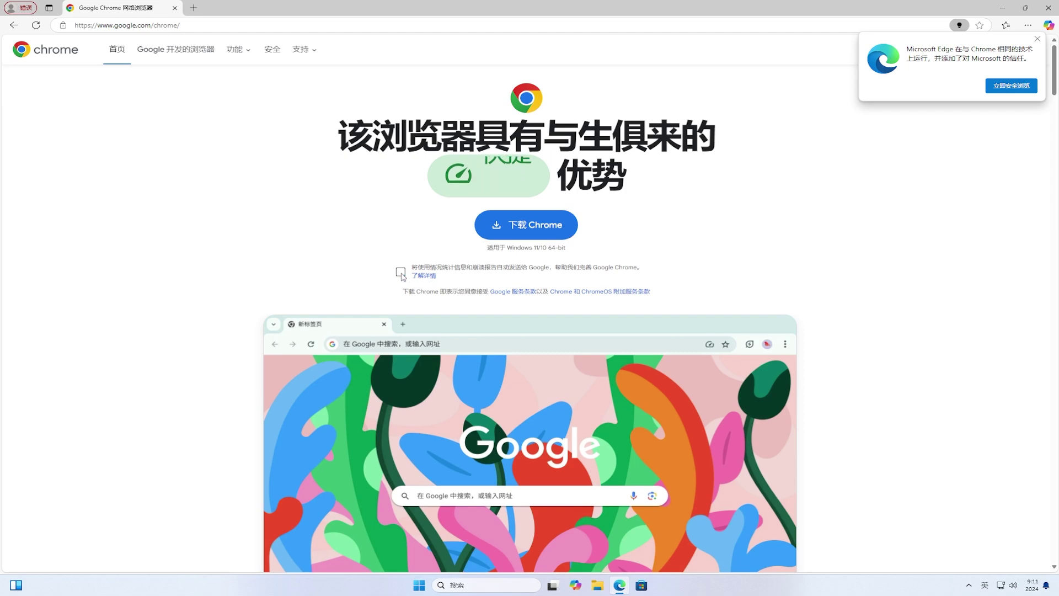
{"action": "left_click", "coordinate": [539, 227]}
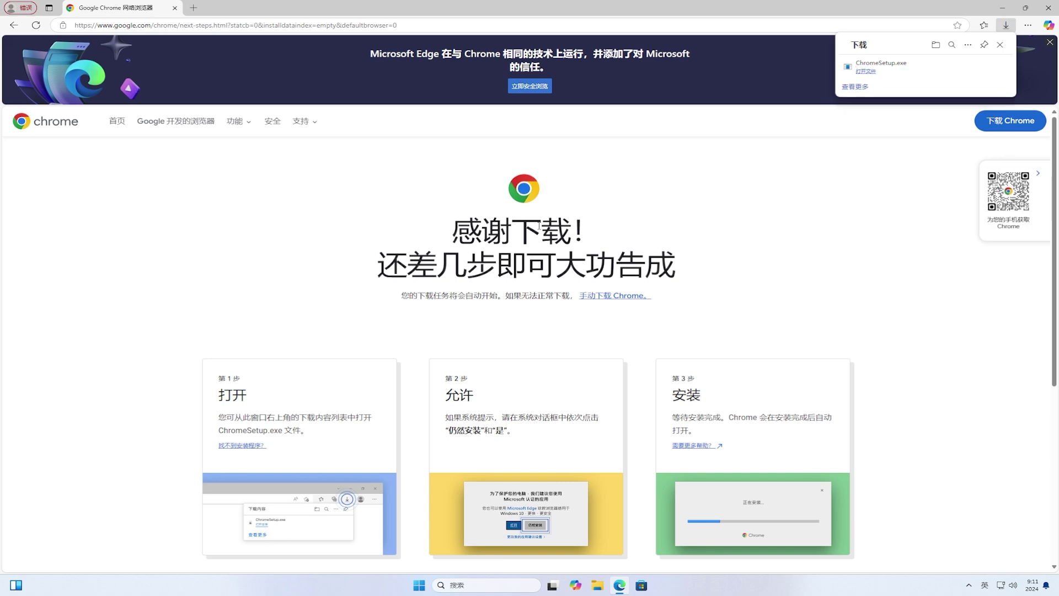
- Run the downloaded ChromeSetup.exe, allow it to make changes to the device, and close Edge
{"action": "left_click", "coordinate": [870, 72]}
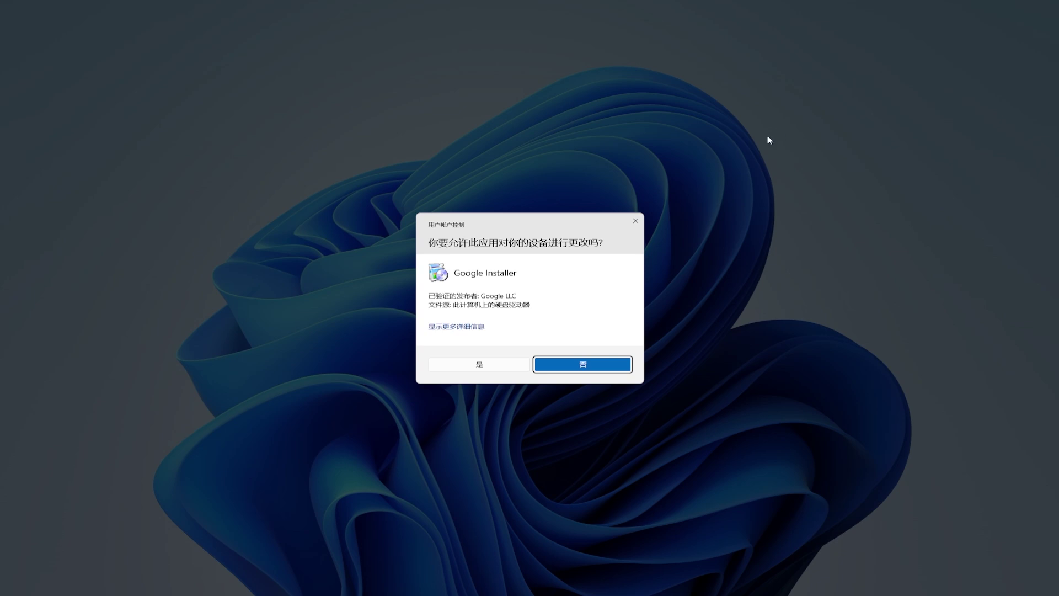
{"action": "left_click", "coordinate": [480, 364]}
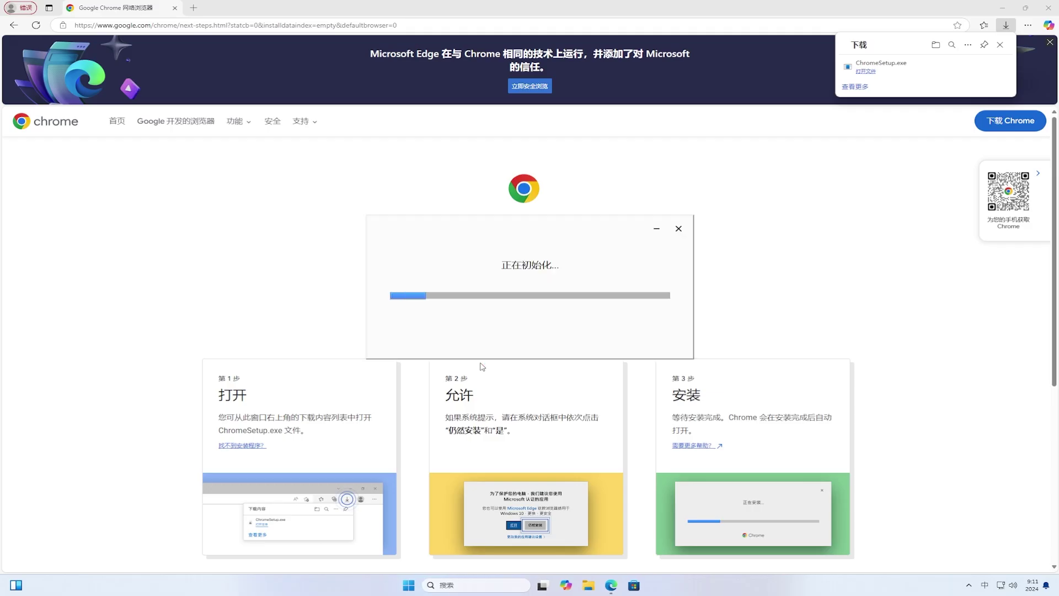
{"action": "left_click", "coordinate": [1053, 7]}
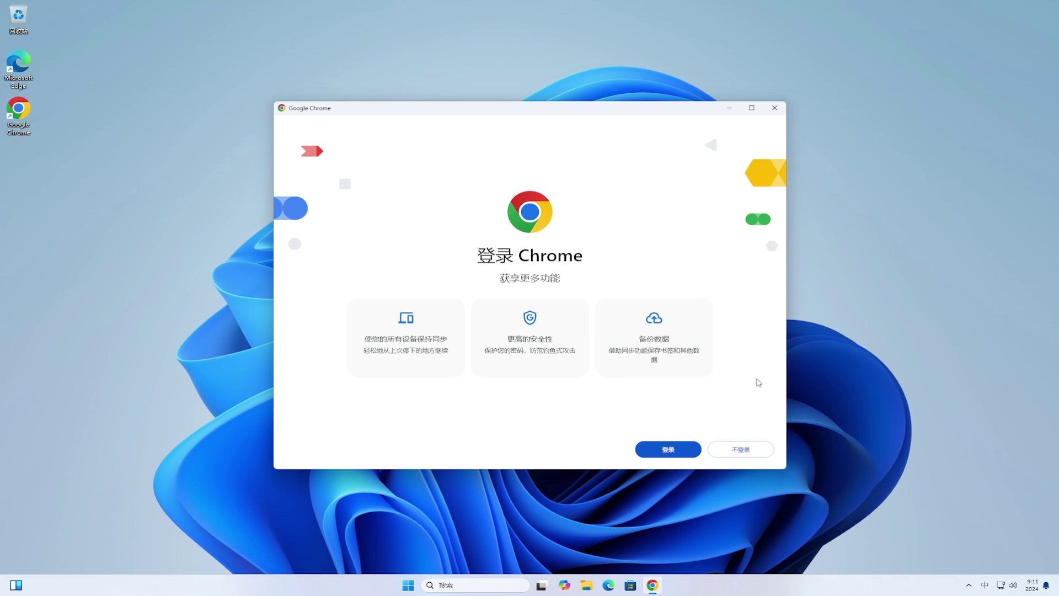
- Complete Chrome's first-run setup without signing in or making it the default browser, and close Chrome
{"action": "left_click", "coordinate": [741, 449]}
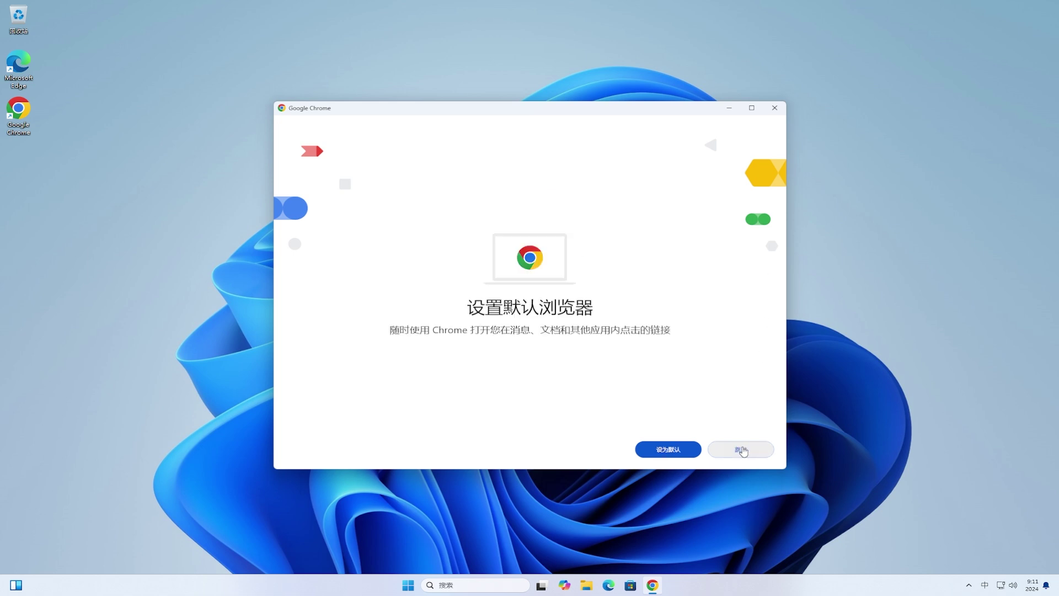
{"action": "left_click", "coordinate": [741, 450]}
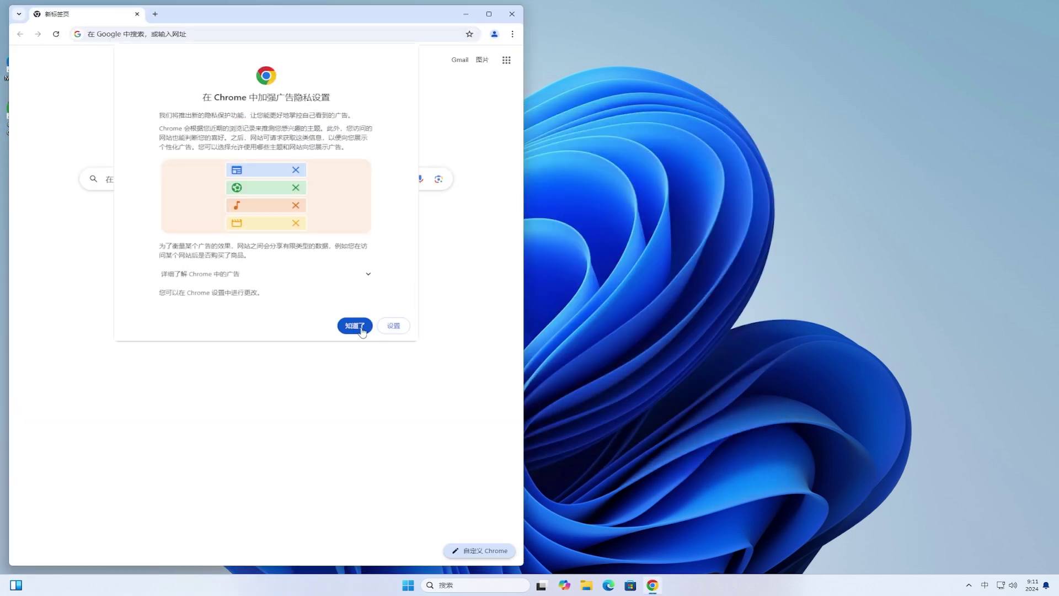
{"action": "left_click", "coordinate": [355, 326]}
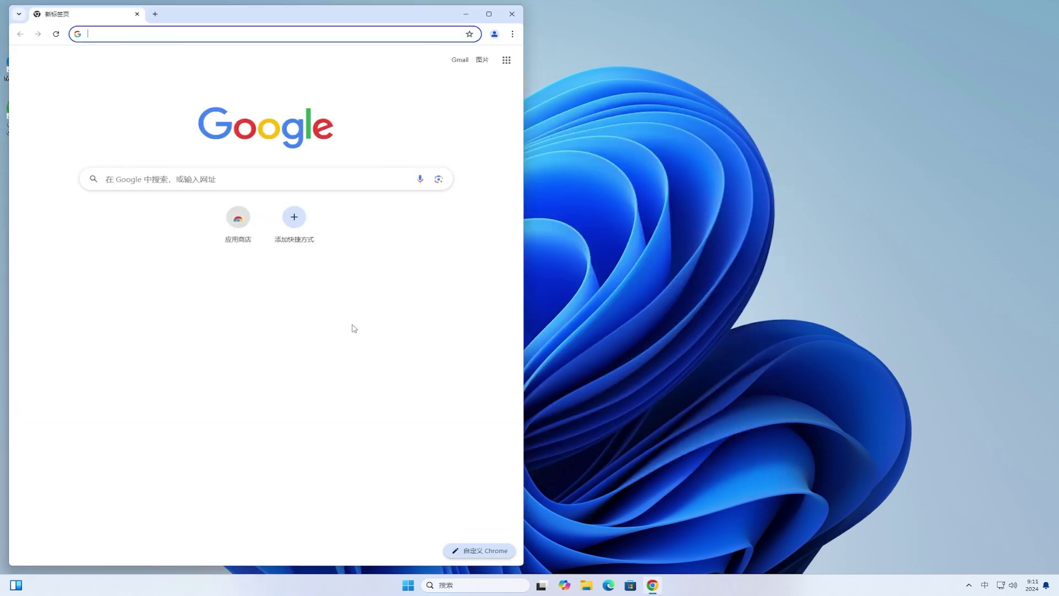
{"action": "double_click", "coordinate": [492, 13]}
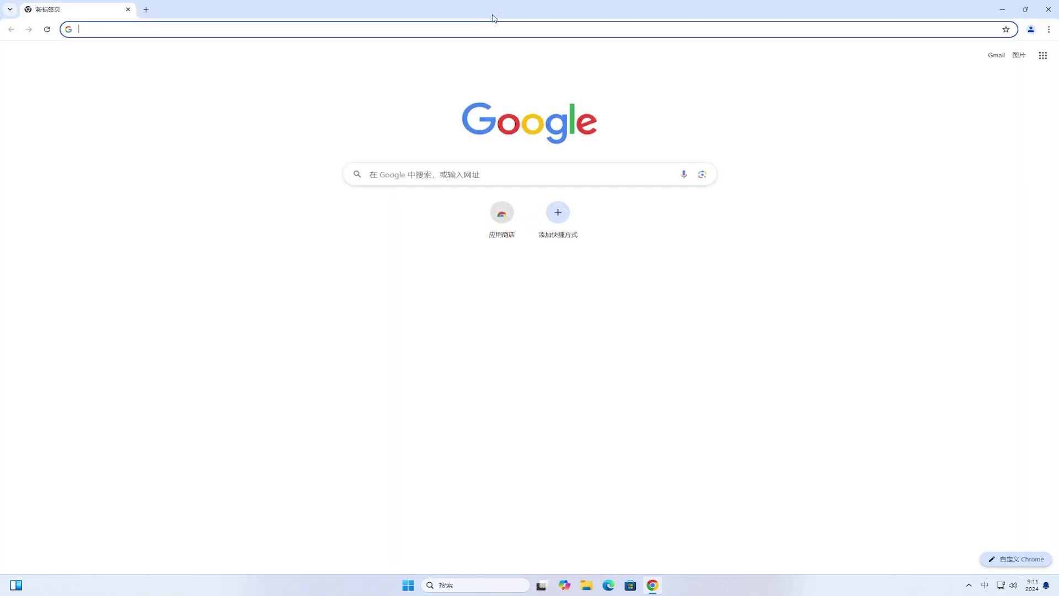
{"action": "left_click", "coordinate": [1047, 29]}
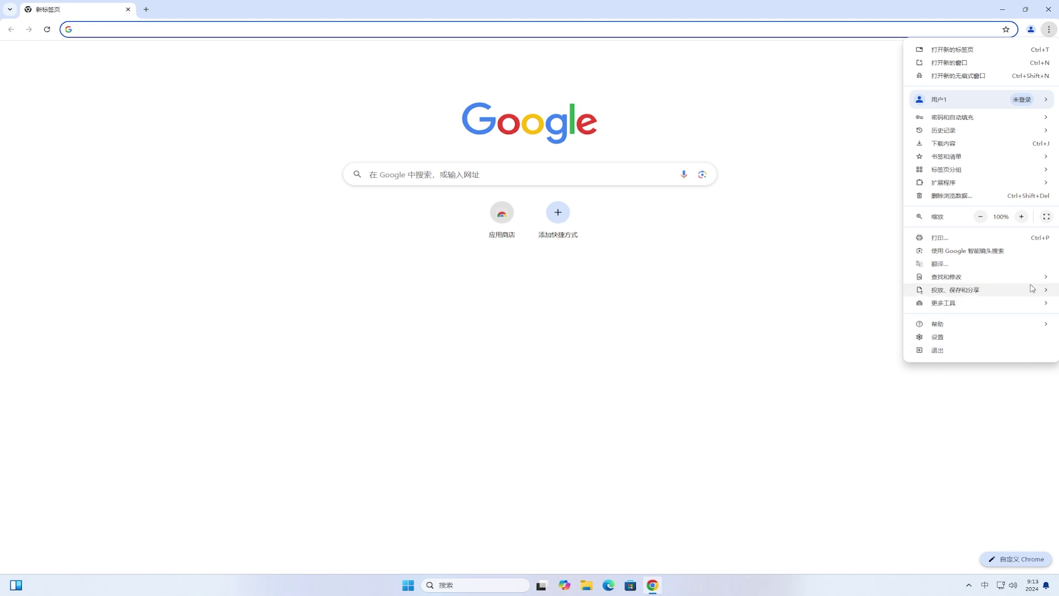
{"action": "left_click", "coordinate": [1048, 13]}
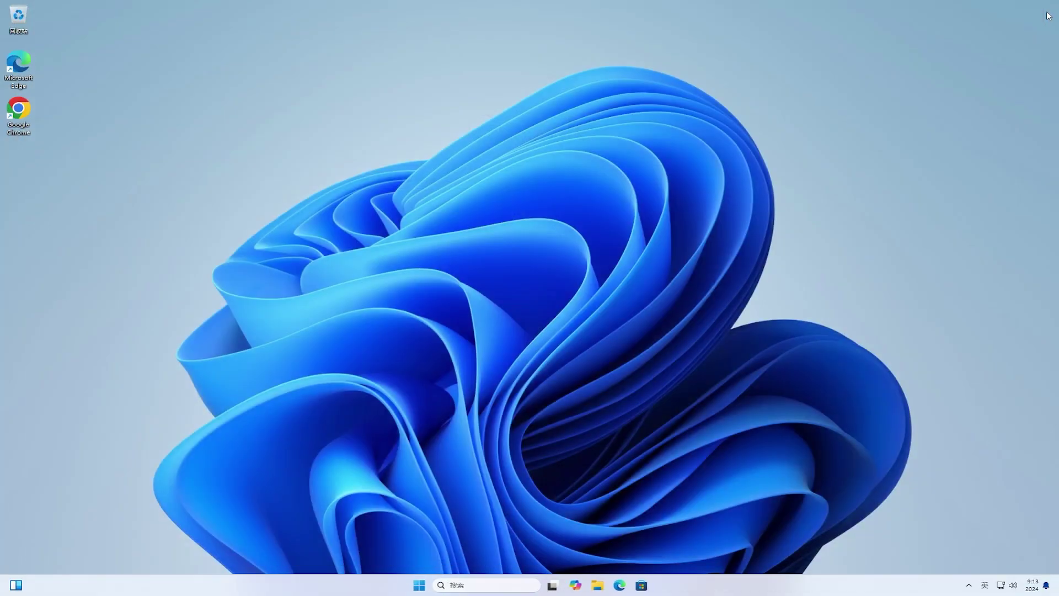
- Paste the copied Winrar 7.00 folder and the Symantec Endpoint Protection 14.3.0-RU9 installer into the Downloads folder in File Explorer
{"action": "left_click", "coordinate": [596, 586]}
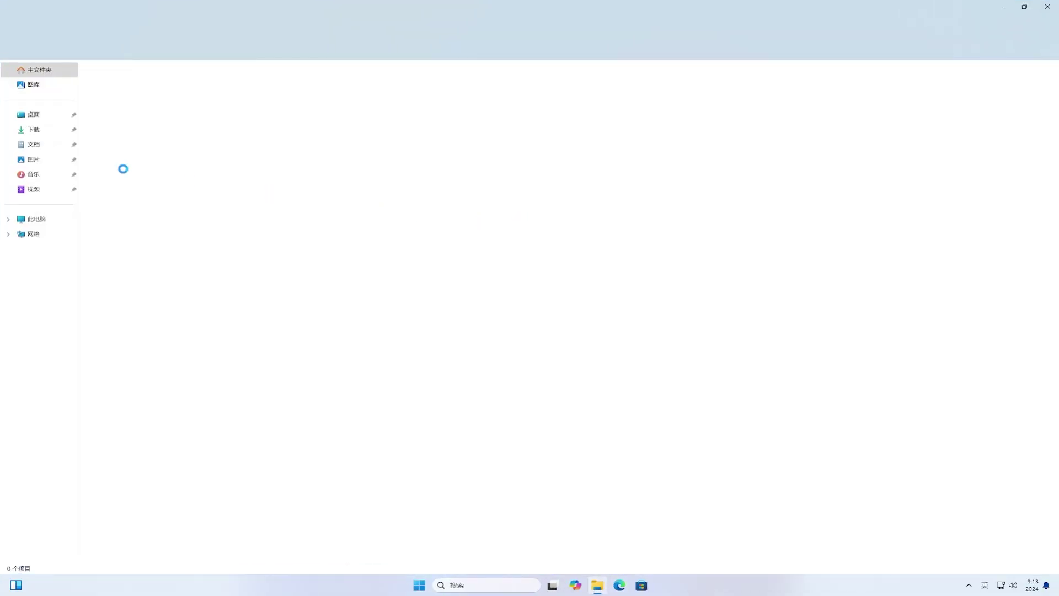
{"action": "left_click", "coordinate": [29, 129]}
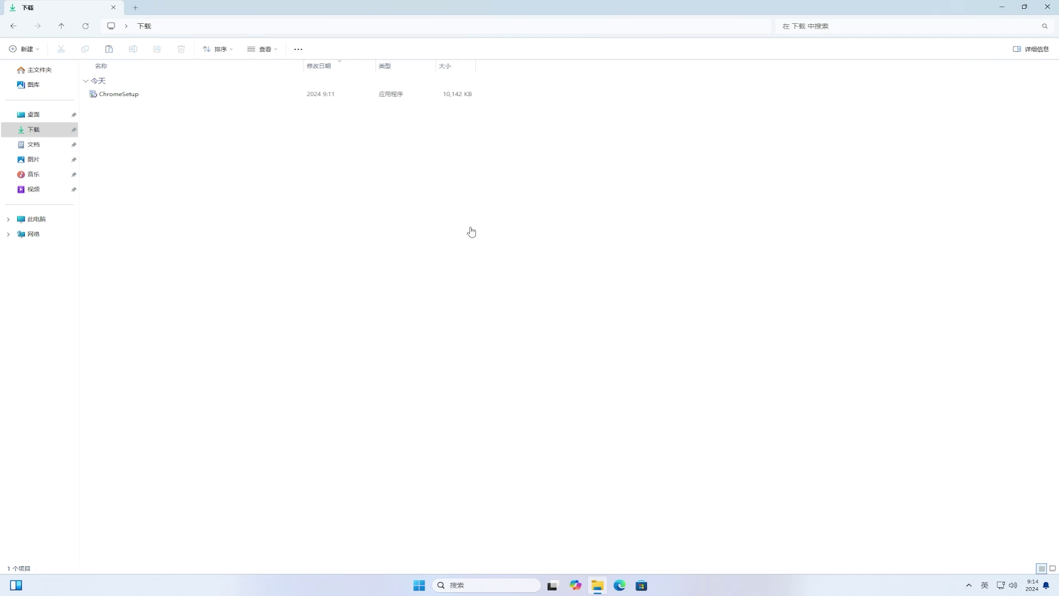
{"action": "key", "text": "ctrl+v"}
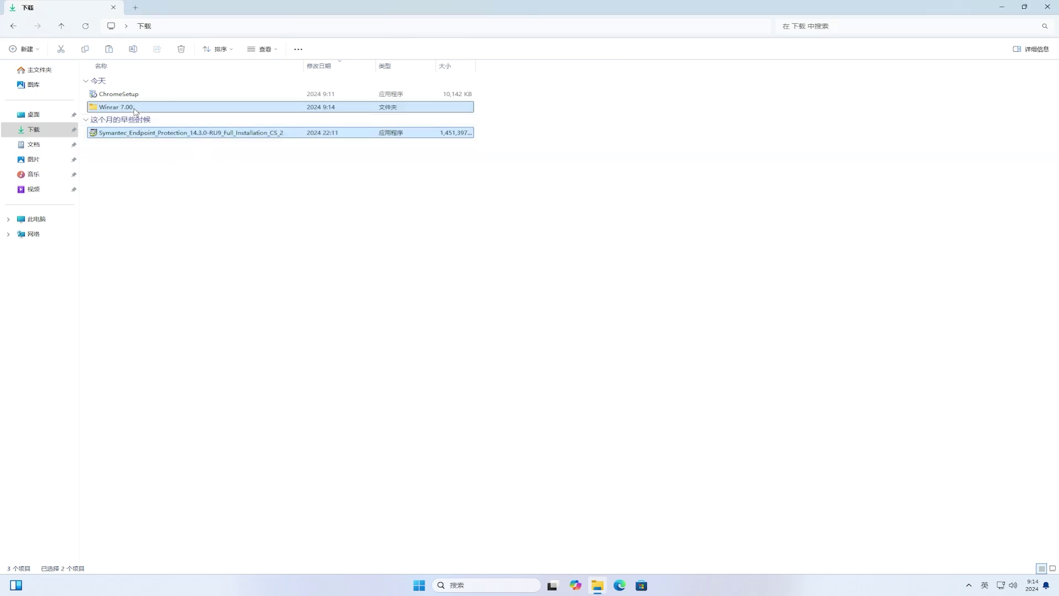
- Install WinRAR 7.00 from winrar-x64-700sc in the Winrar 7.00 folder, keeping the default destination and file associations
{"action": "left_click", "coordinate": [135, 109]}
{"action": "double_click", "coordinate": [135, 108]}
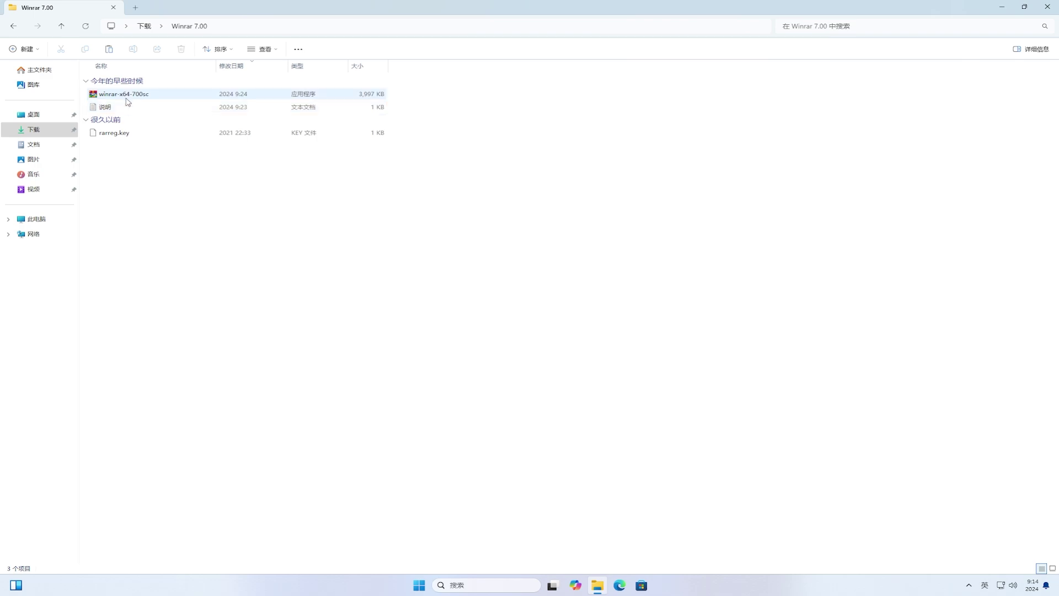
{"action": "double_click", "coordinate": [137, 105]}
{"action": "left_click", "coordinate": [497, 362]}
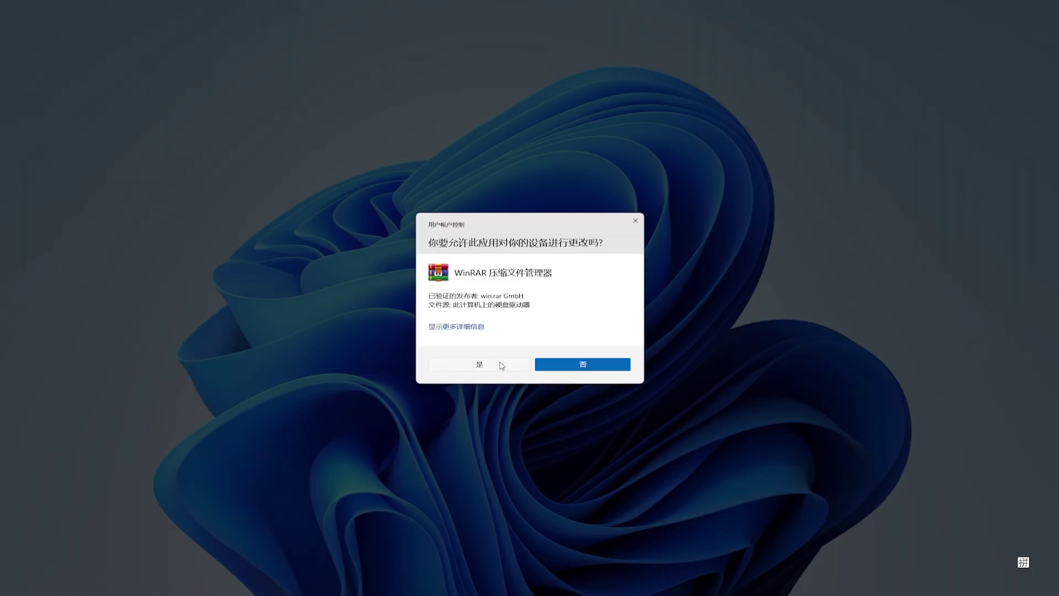
{"action": "left_click", "coordinate": [501, 365]}
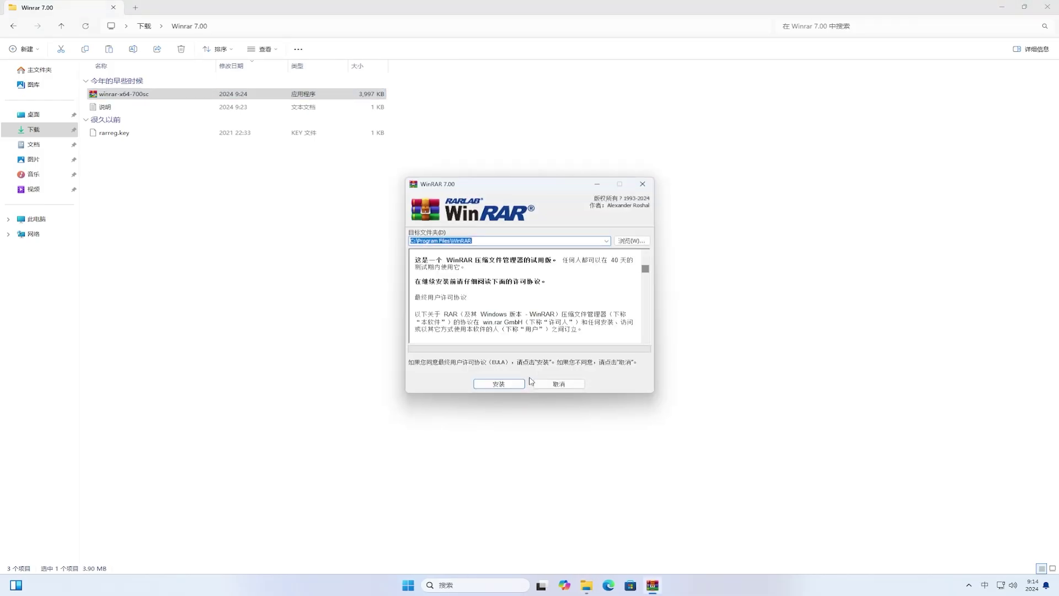
{"action": "left_click", "coordinate": [523, 382]}
{"action": "left_click", "coordinate": [523, 381]}
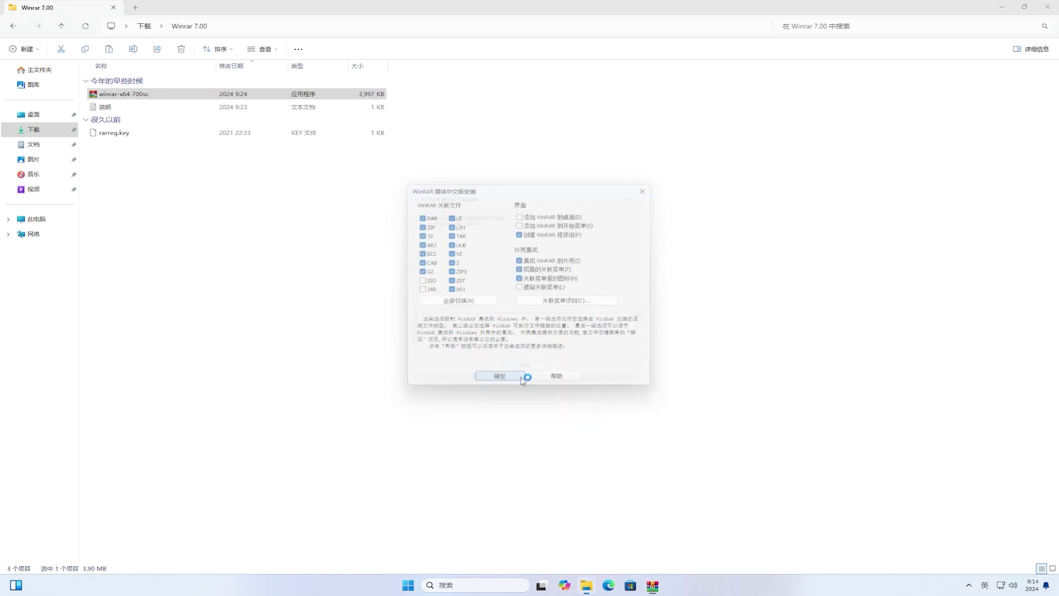
{"action": "left_click", "coordinate": [524, 379]}
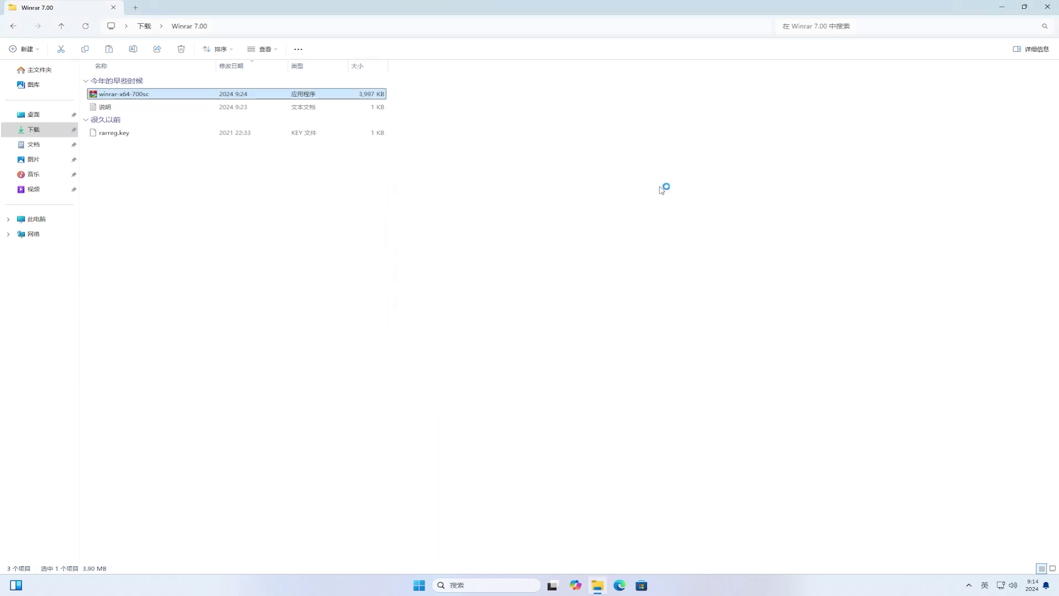
- Permanently delete the Winrar 7.00 folder from Downloads and close File Explorer
{"action": "left_click", "coordinate": [143, 26]}
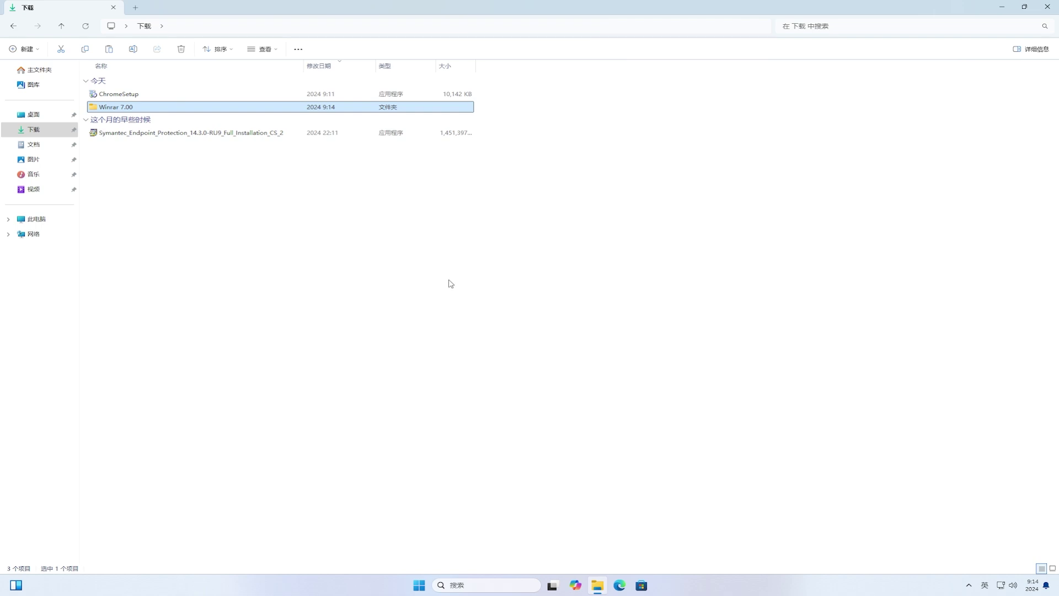
{"action": "key", "text": "shift+Delete"}
{"action": "key", "text": "Return"}
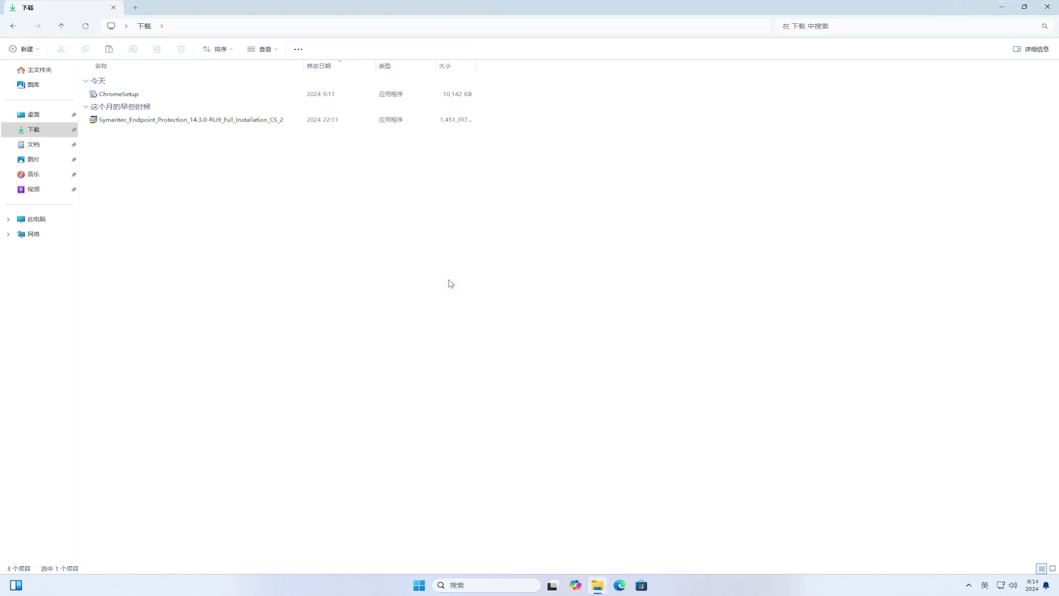
{"action": "left_click", "coordinate": [1053, 8]}
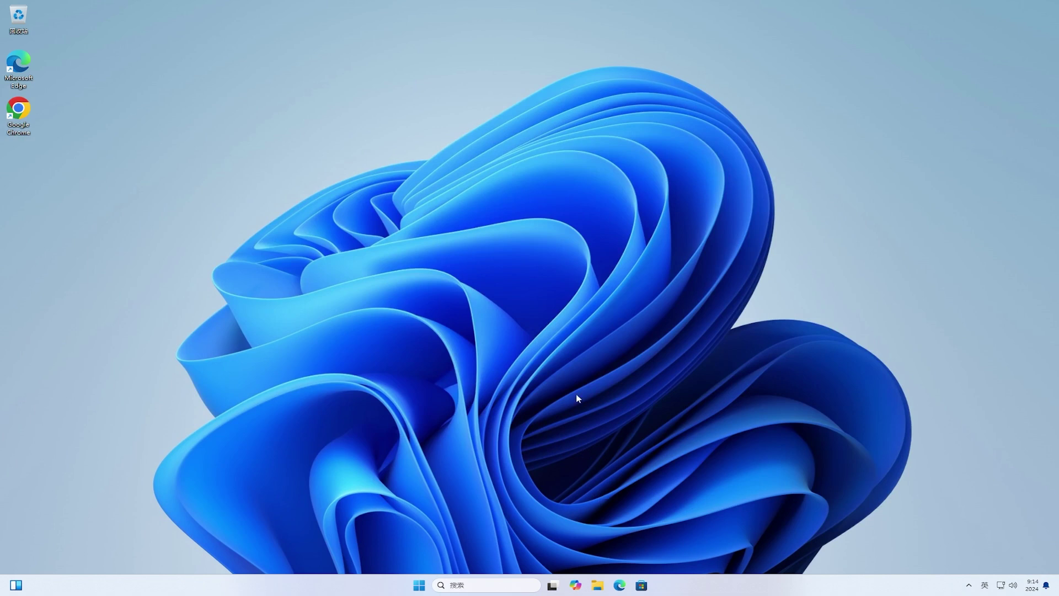
- Extract the Symantec_Endpoint_Protection_14.3.0-RU9_Full_Installation_CS_2 package in Downloads with WinRAR into a folder of the same name, and open that folder
{"action": "left_click", "coordinate": [597, 585]}
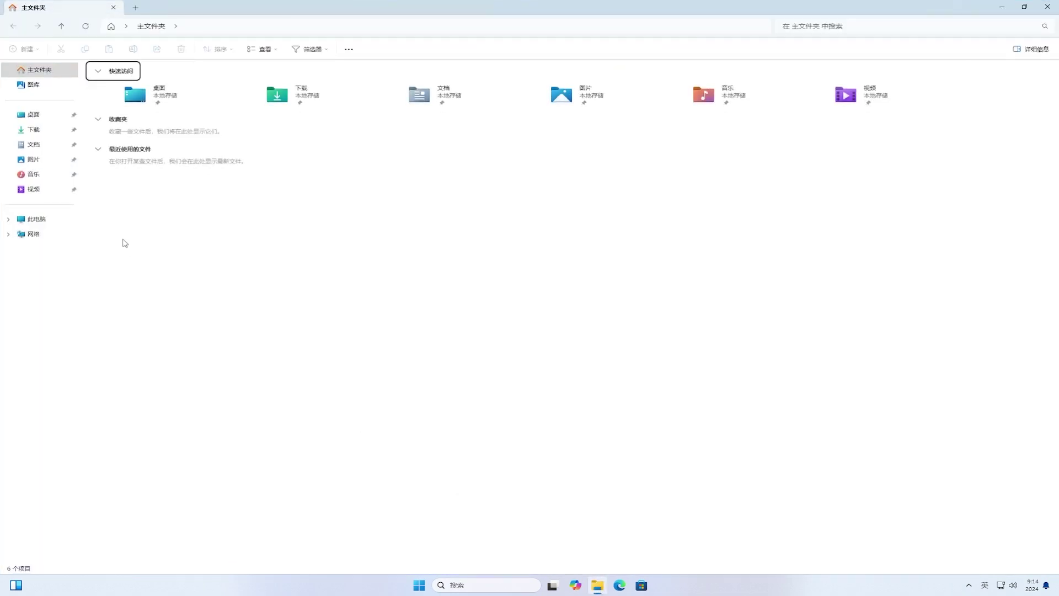
{"action": "left_click", "coordinate": [40, 133]}
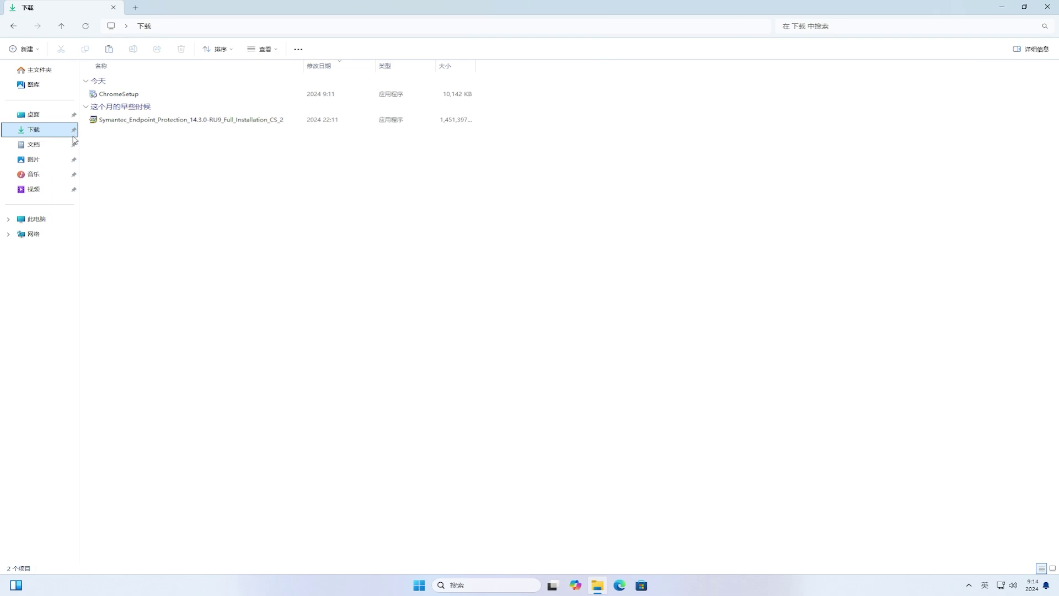
{"action": "right_click", "coordinate": [270, 125]}
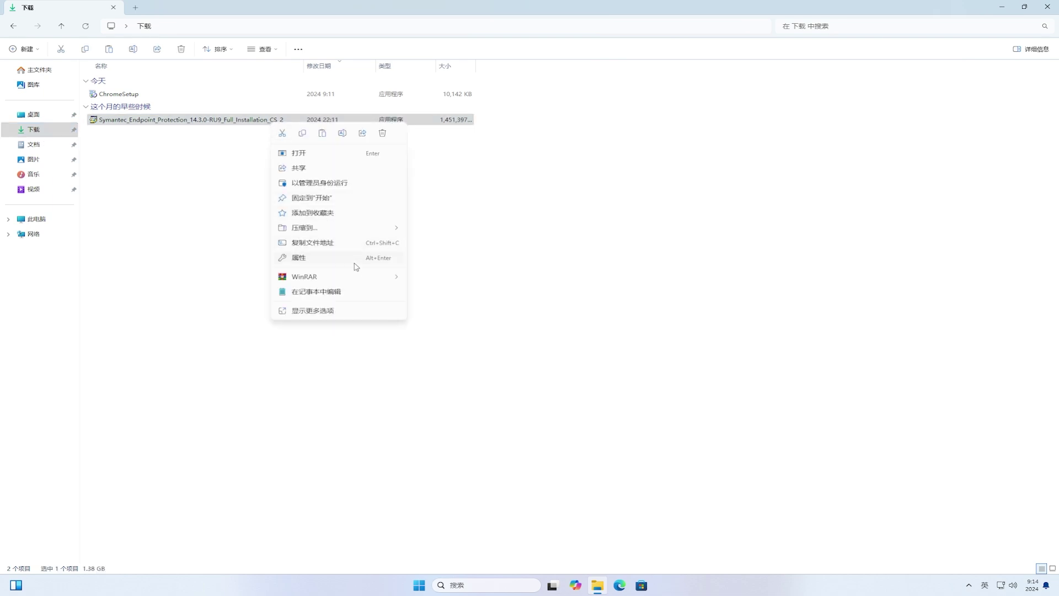
{"action": "mouse_move", "coordinate": [366, 281]}
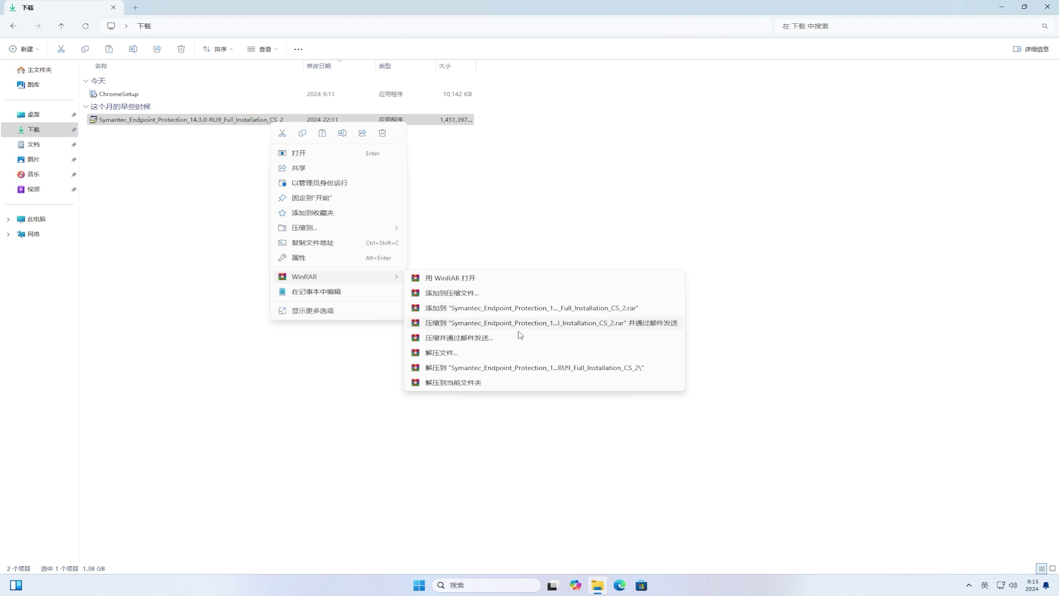
{"action": "left_click", "coordinate": [580, 369]}
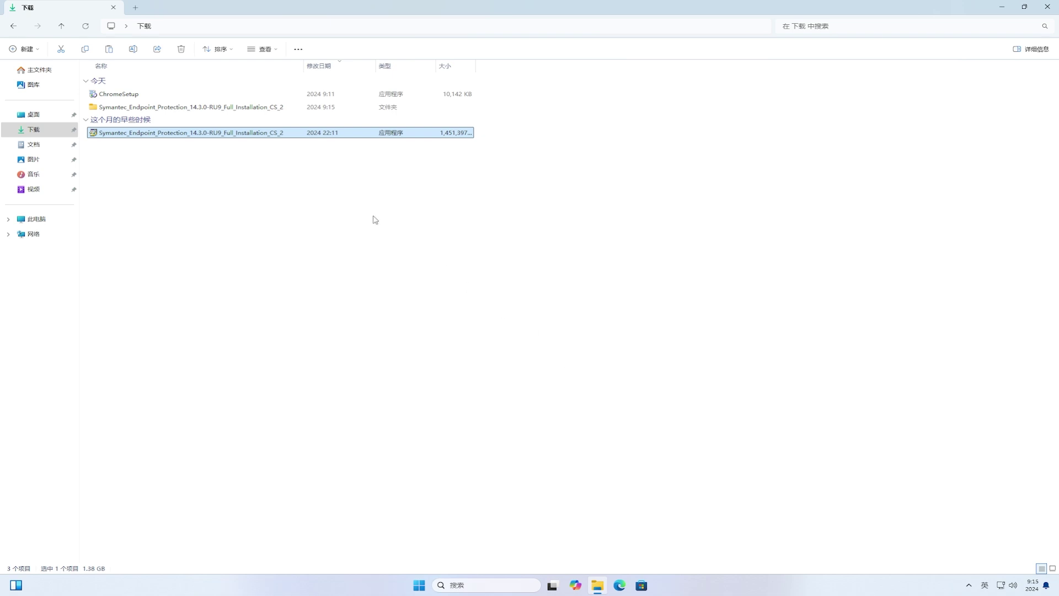
{"action": "double_click", "coordinate": [254, 107]}
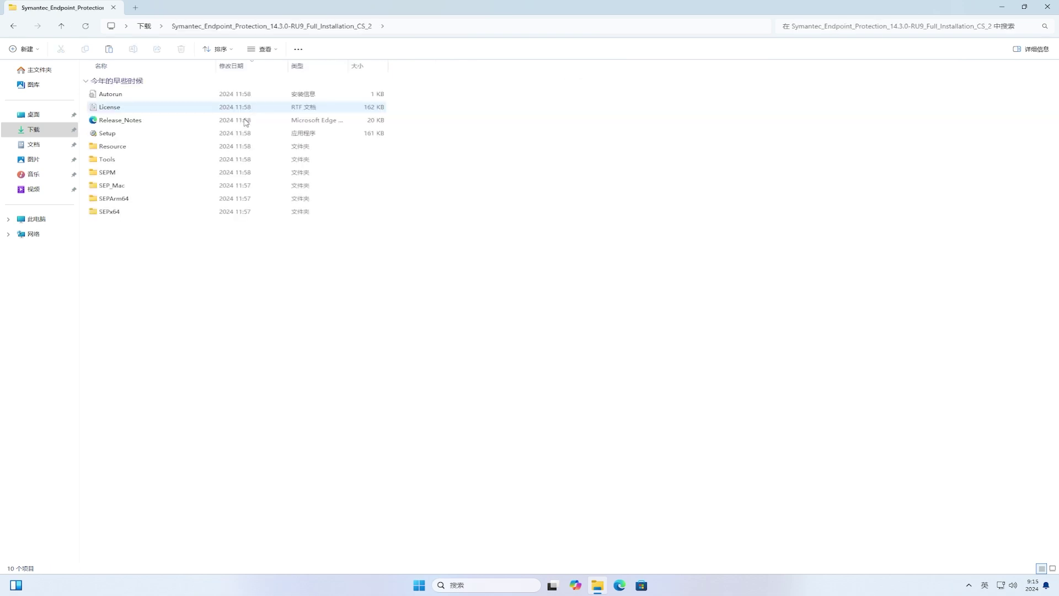
- Launch the Setup application from the package's SEPx64 folder, allow it to run, and close File Explorer
{"action": "double_click", "coordinate": [187, 211]}
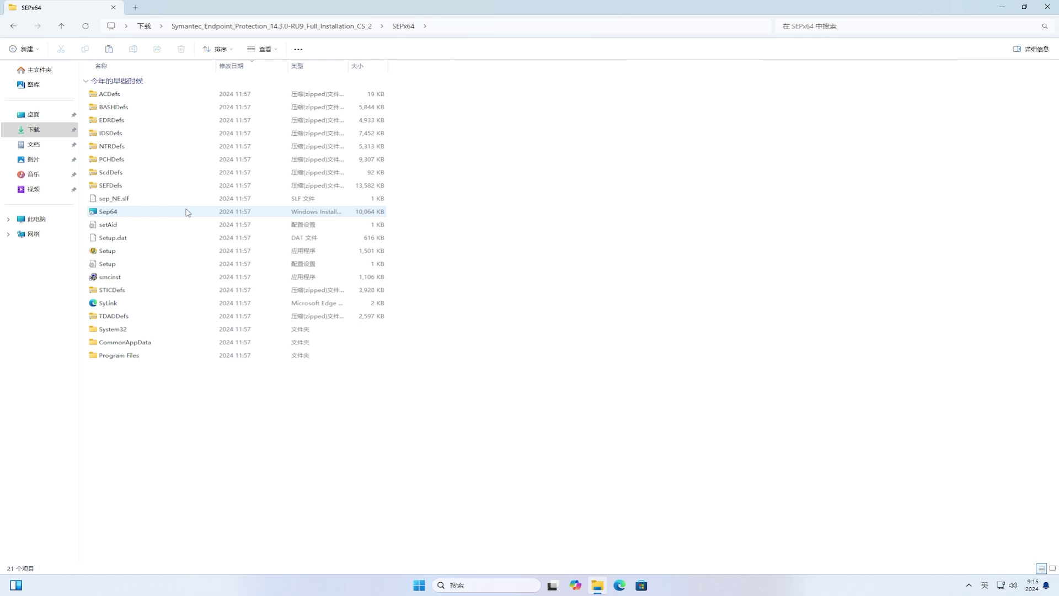
{"action": "double_click", "coordinate": [188, 251]}
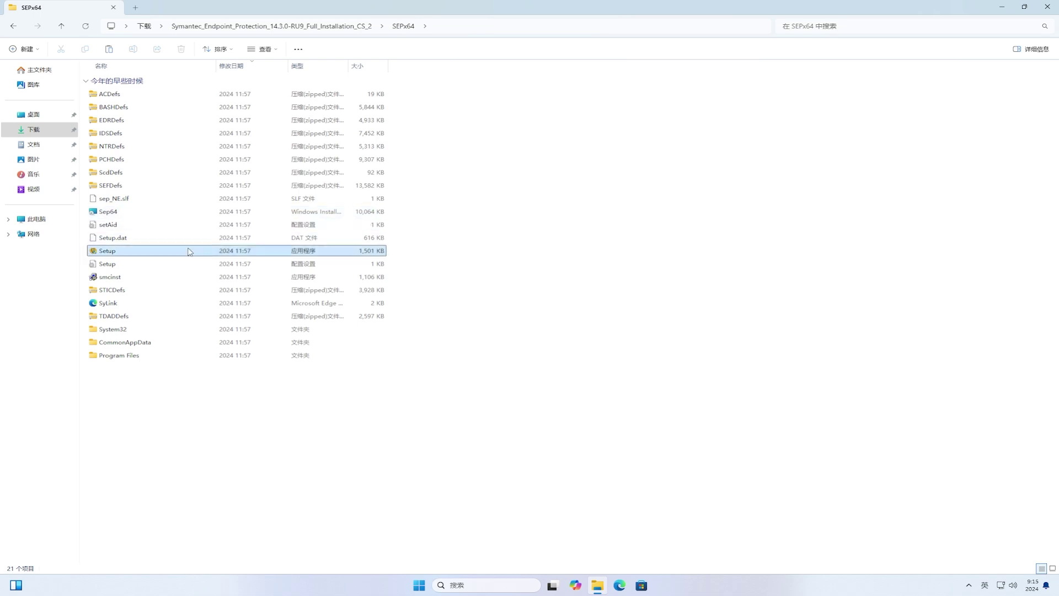
{"action": "left_click", "coordinate": [453, 366]}
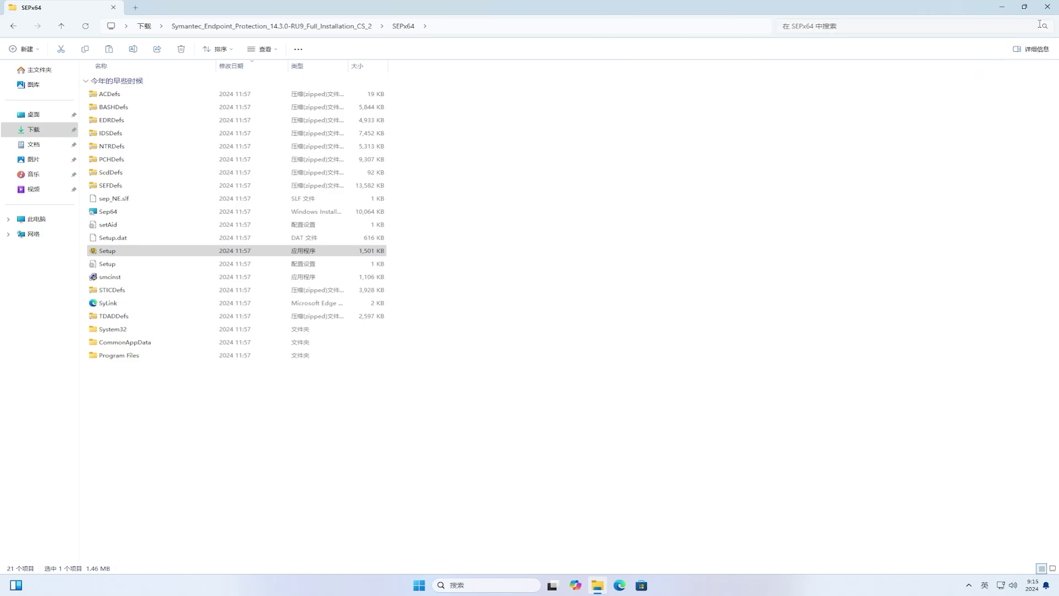
{"action": "left_click", "coordinate": [1049, 10]}
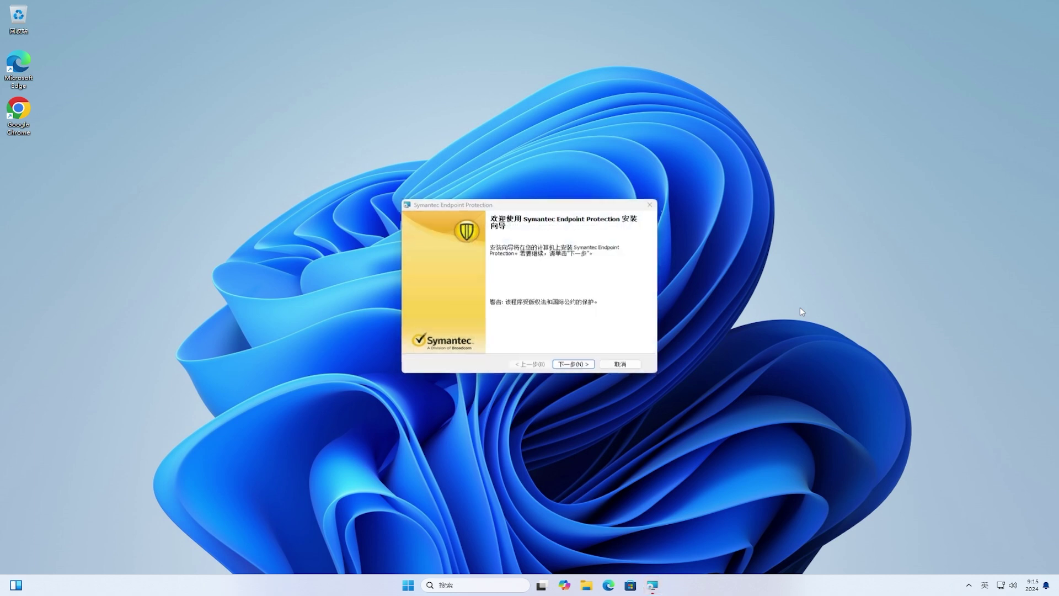
- Install Symantec Endpoint Protection with the license accepted, the typical setup type and file reputation data submission disabled, and dismiss the security notification
{"action": "left_click", "coordinate": [585, 364]}
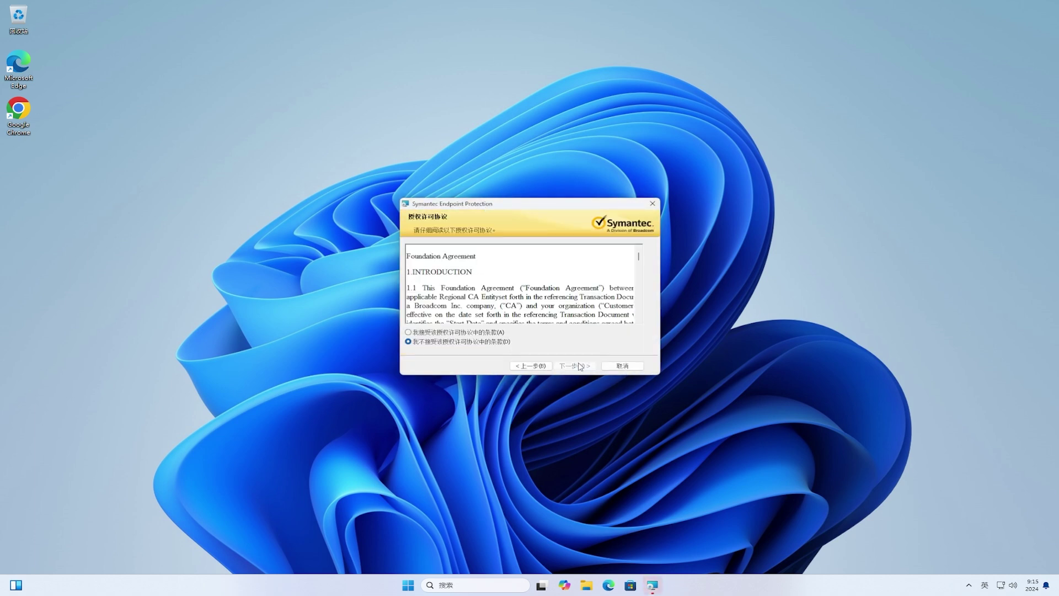
{"action": "left_click", "coordinate": [486, 332]}
{"action": "left_click", "coordinate": [587, 369]}
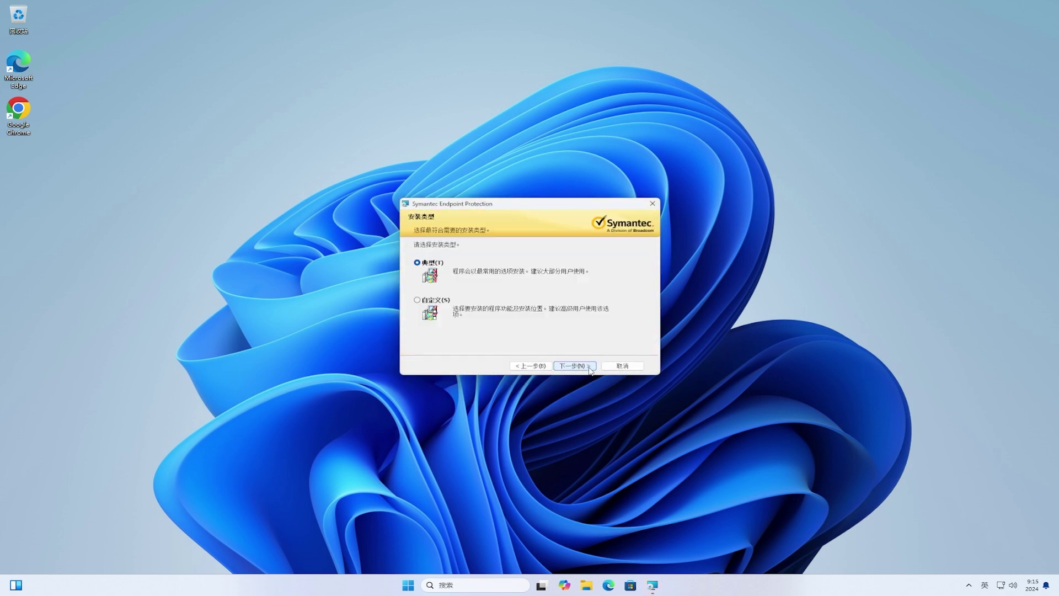
{"action": "left_click", "coordinate": [589, 369]}
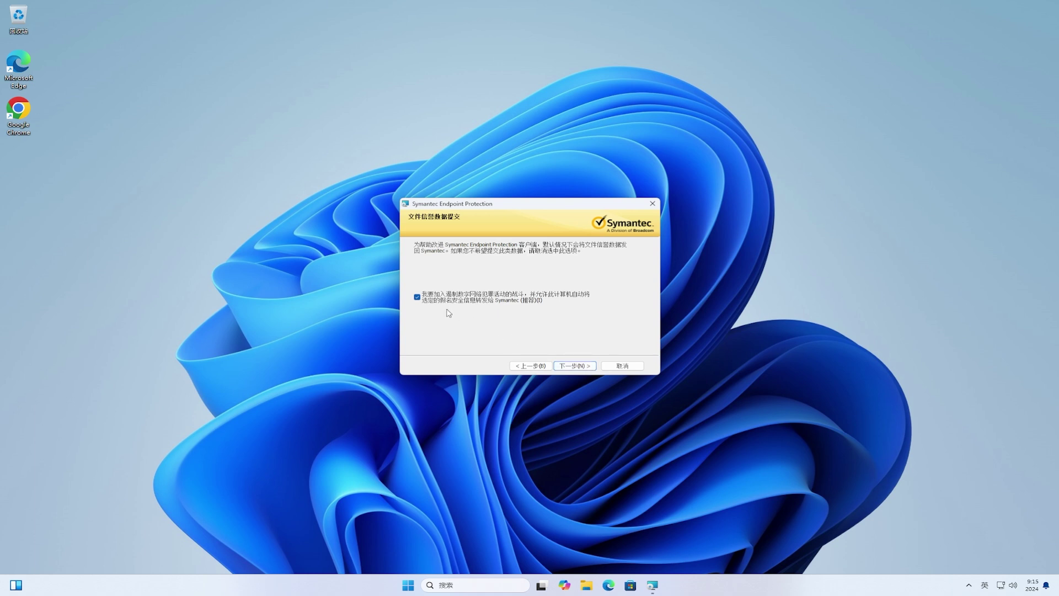
{"action": "left_click", "coordinate": [417, 296]}
{"action": "left_click", "coordinate": [584, 366]}
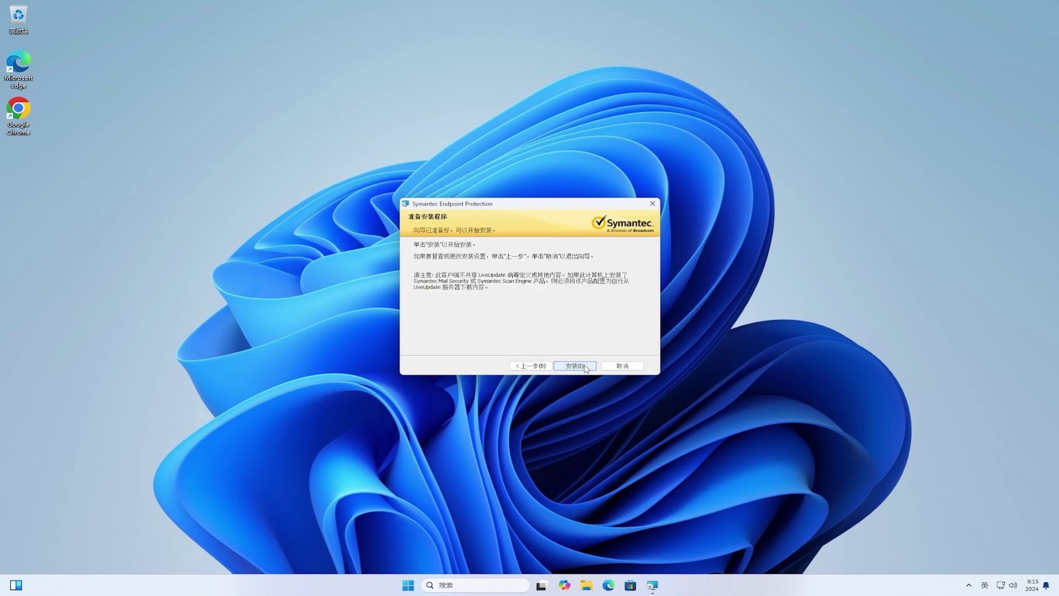
{"action": "left_click", "coordinate": [585, 367]}
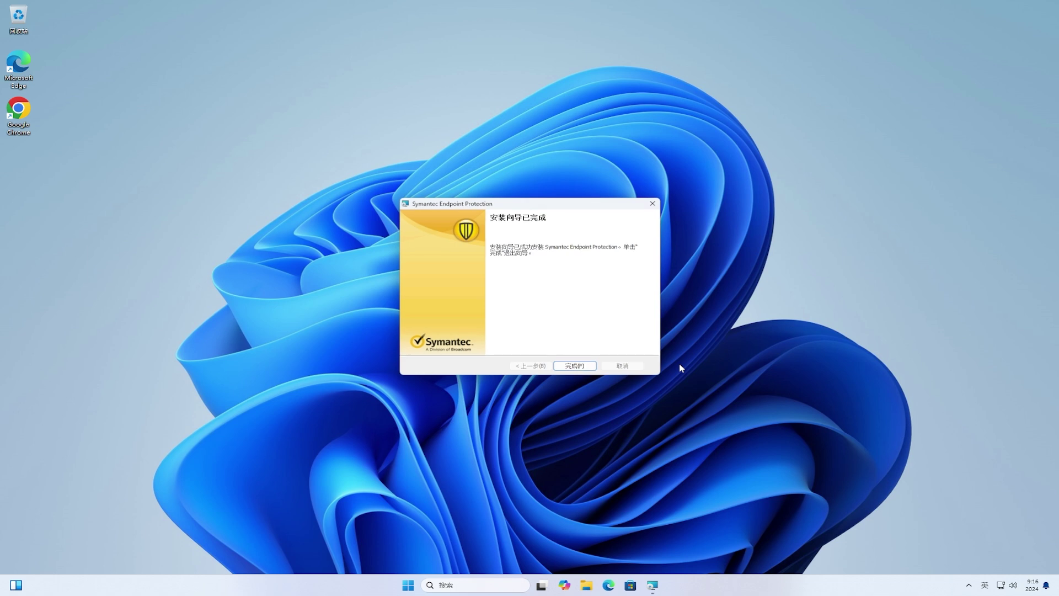
{"action": "left_click", "coordinate": [581, 365]}
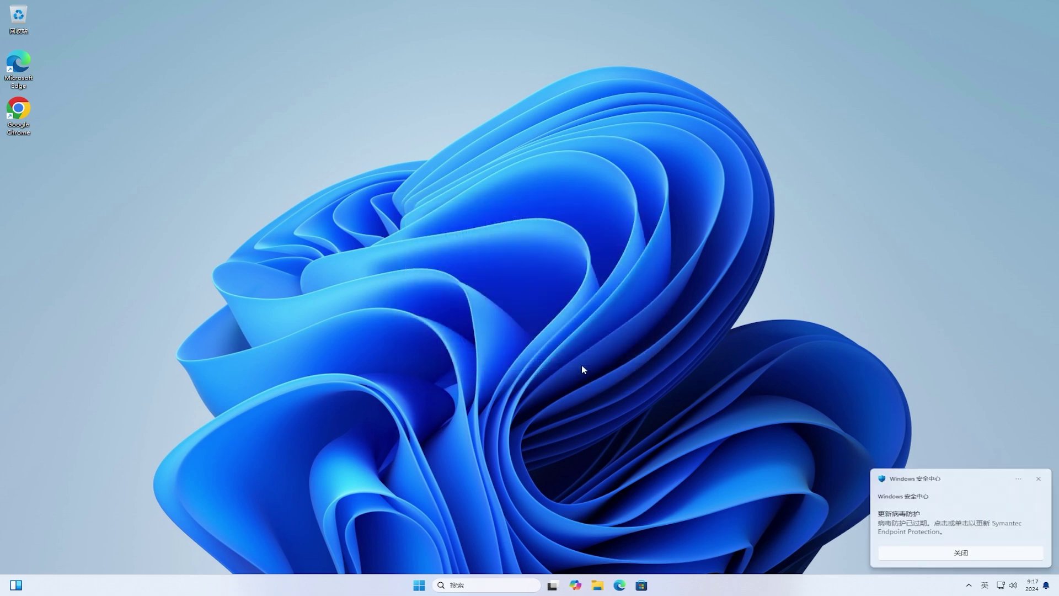
{"action": "left_click", "coordinate": [1038, 479]}
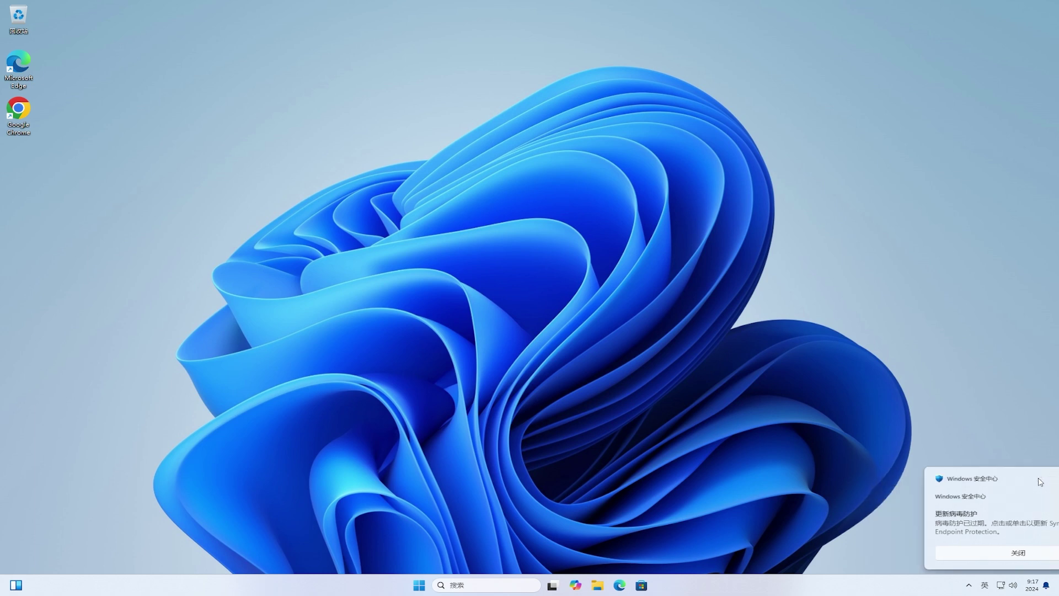
- Open Symantec Endpoint Protection from the system tray, try to run LiveUpdate, and close the status window
{"action": "left_click", "coordinate": [969, 585]}
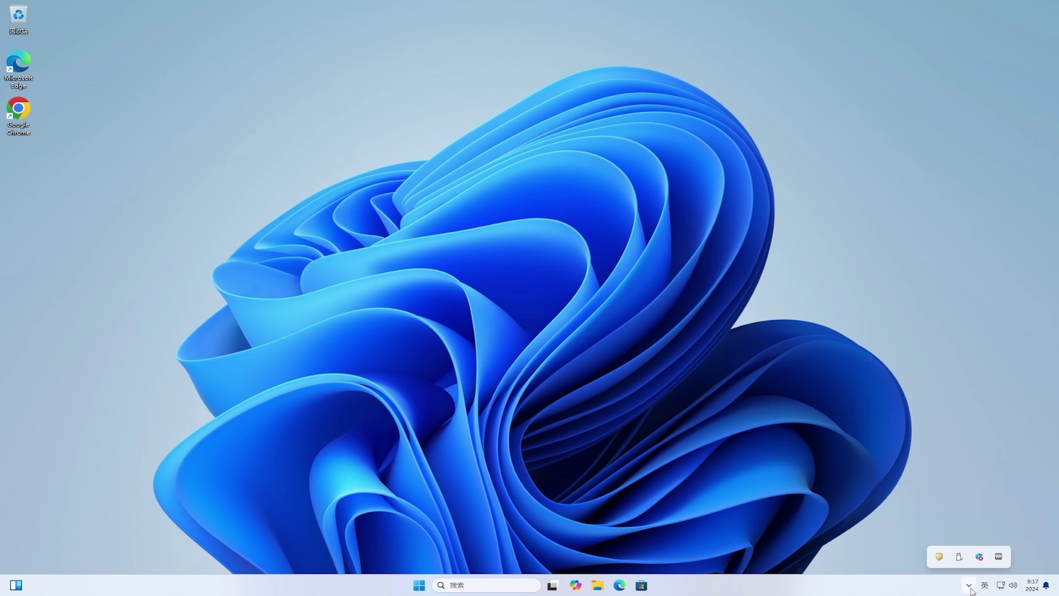
{"action": "left_click", "coordinate": [939, 556]}
{"action": "left_click", "coordinate": [491, 366]}
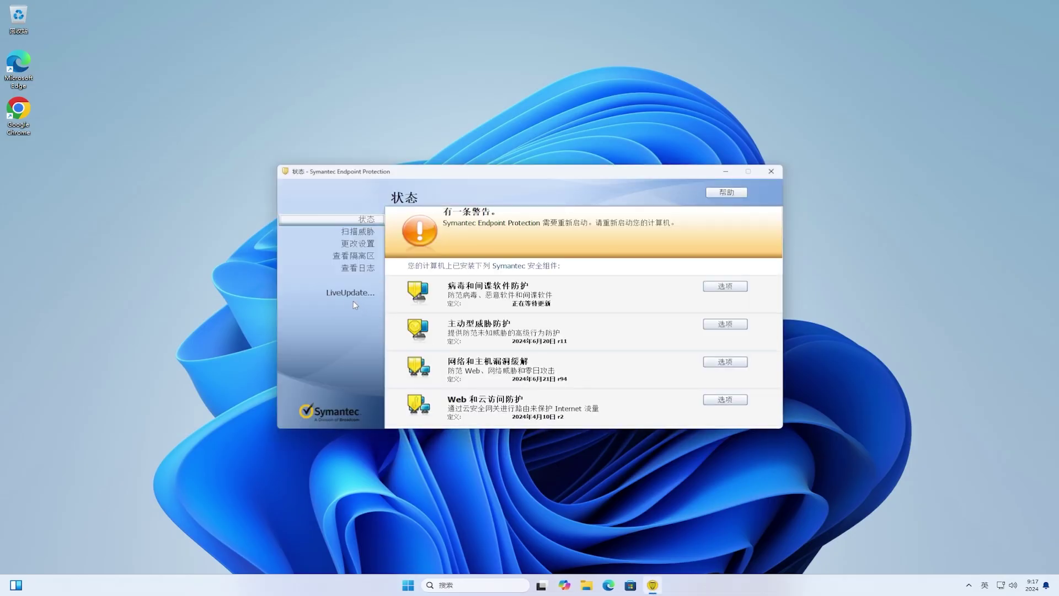
{"action": "left_click", "coordinate": [344, 295]}
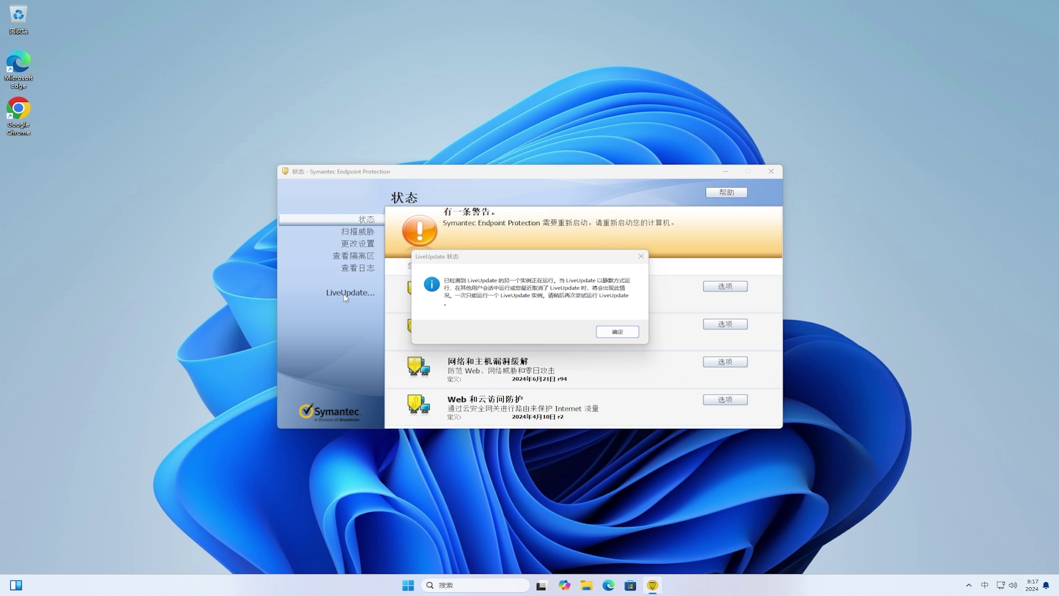
{"action": "left_click", "coordinate": [623, 332]}
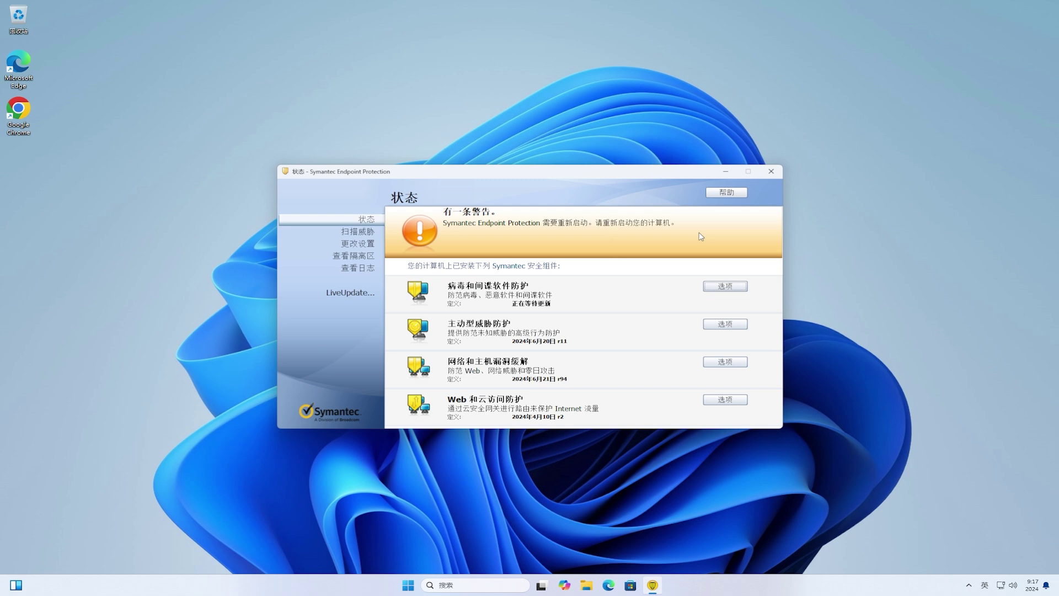
{"action": "left_click", "coordinate": [771, 171]}
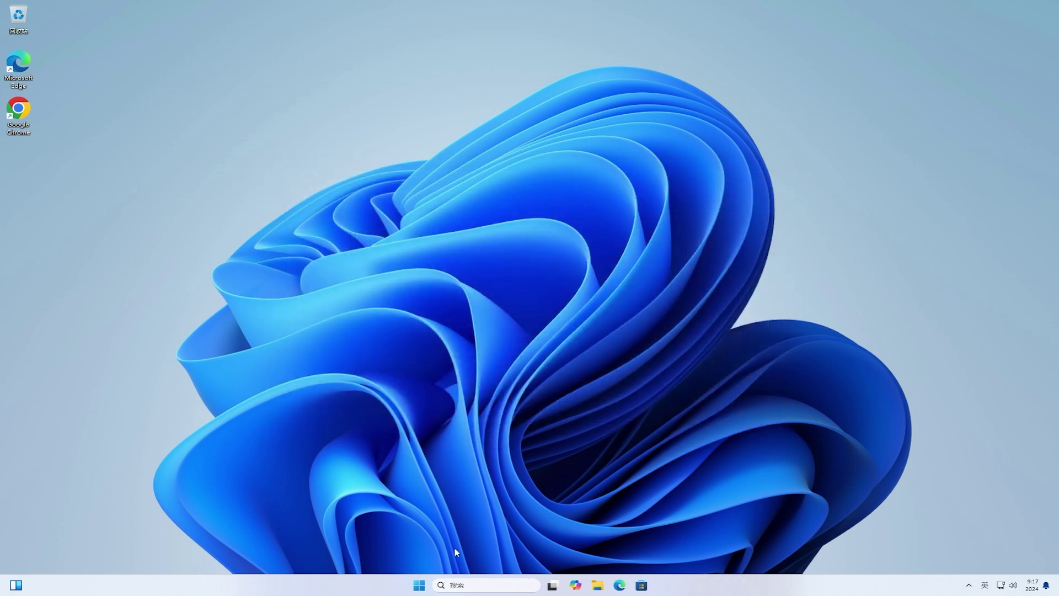
- Restart the computer to complete the Symantec Endpoint Protection installation
{"action": "left_click", "coordinate": [419, 584]}
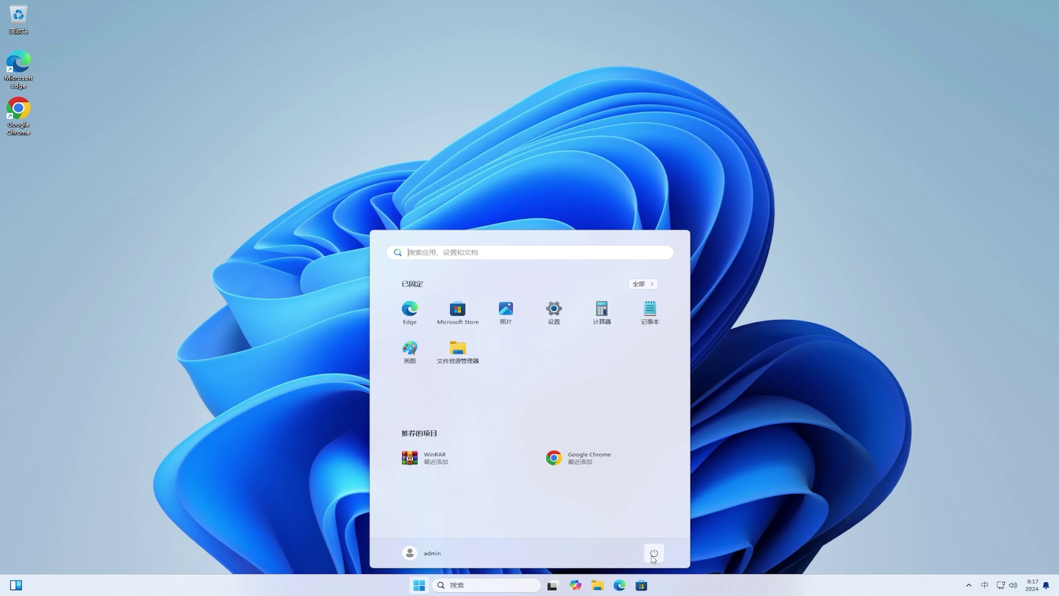
{"action": "left_click", "coordinate": [653, 553]}
{"action": "left_click", "coordinate": [654, 533]}
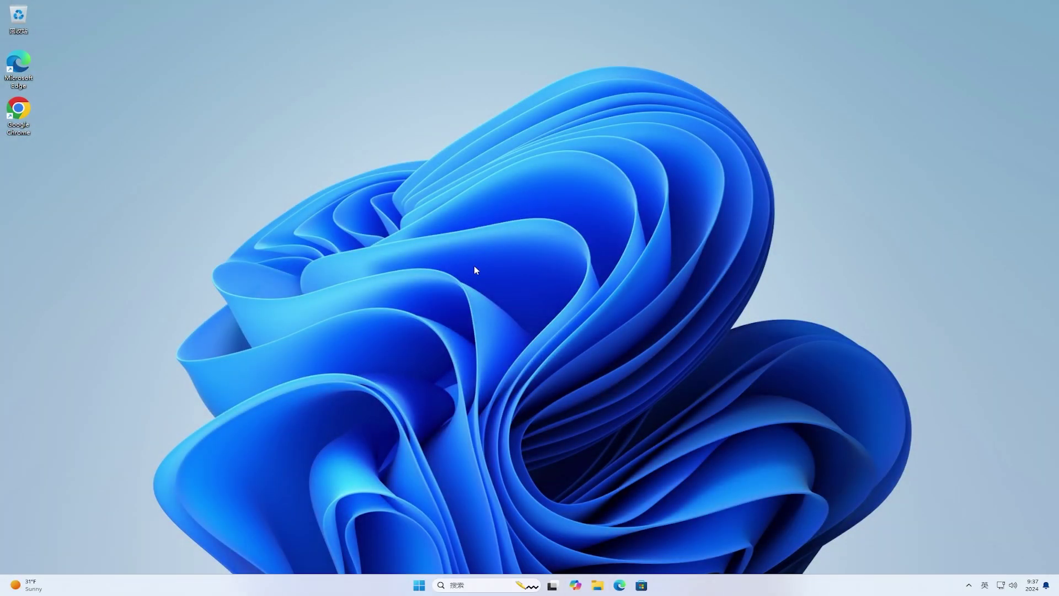
- Check the main menus of Chrome and Edge for the managed-by-organization entry, and close both browsers
{"action": "double_click", "coordinate": [22, 113]}
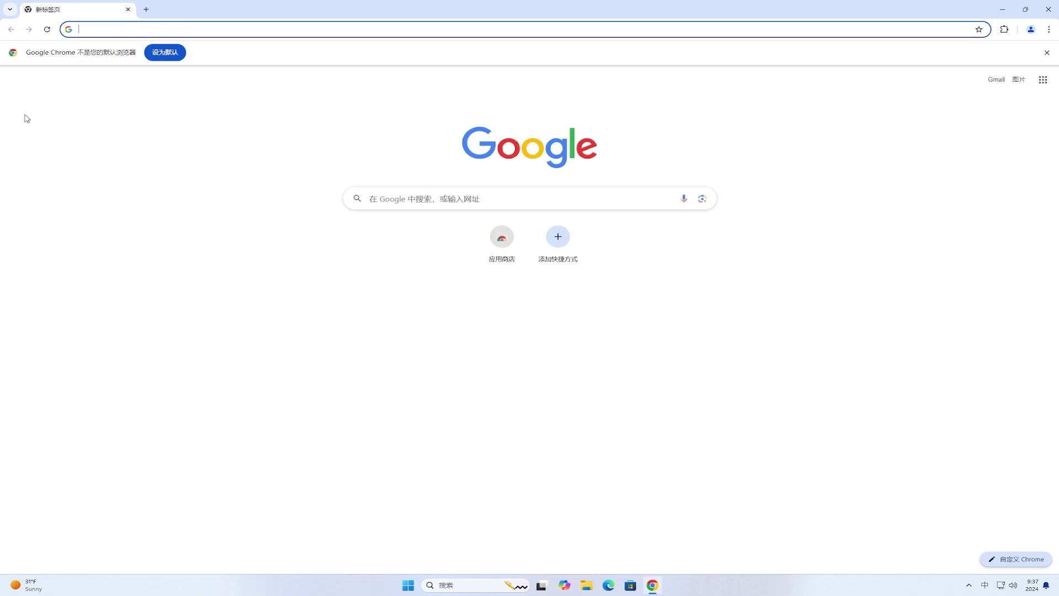
{"action": "left_click", "coordinate": [1050, 31]}
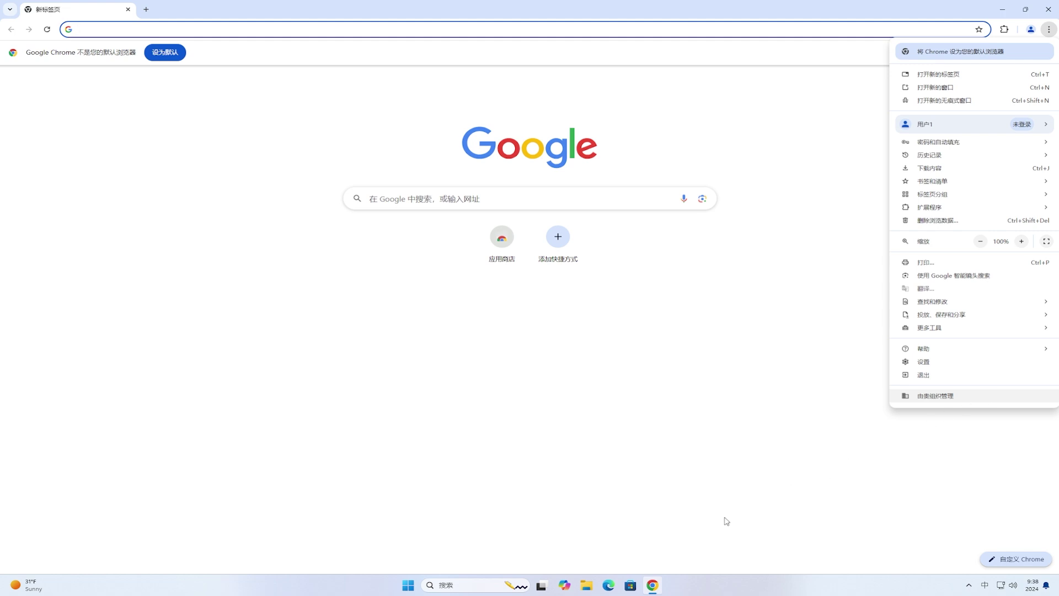
{"action": "left_click", "coordinate": [609, 586]}
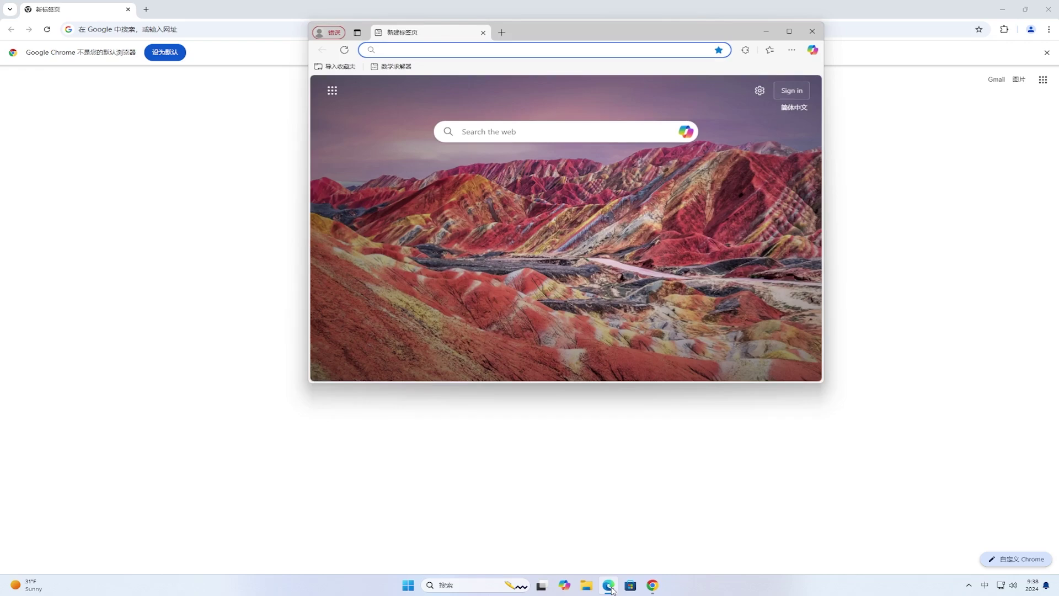
{"action": "left_click", "coordinate": [789, 31]}
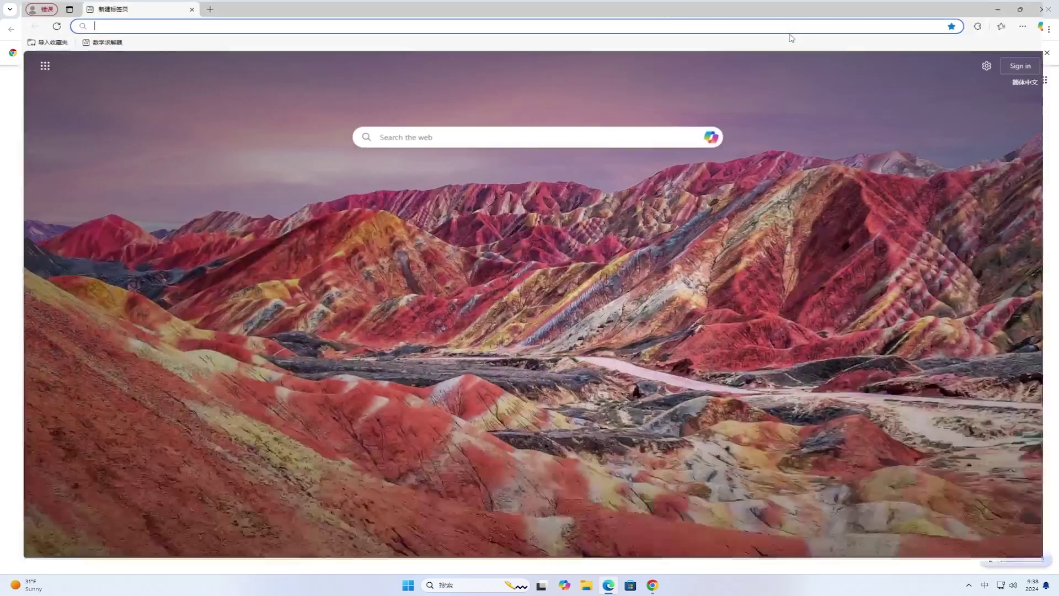
{"action": "left_click", "coordinate": [1026, 31]}
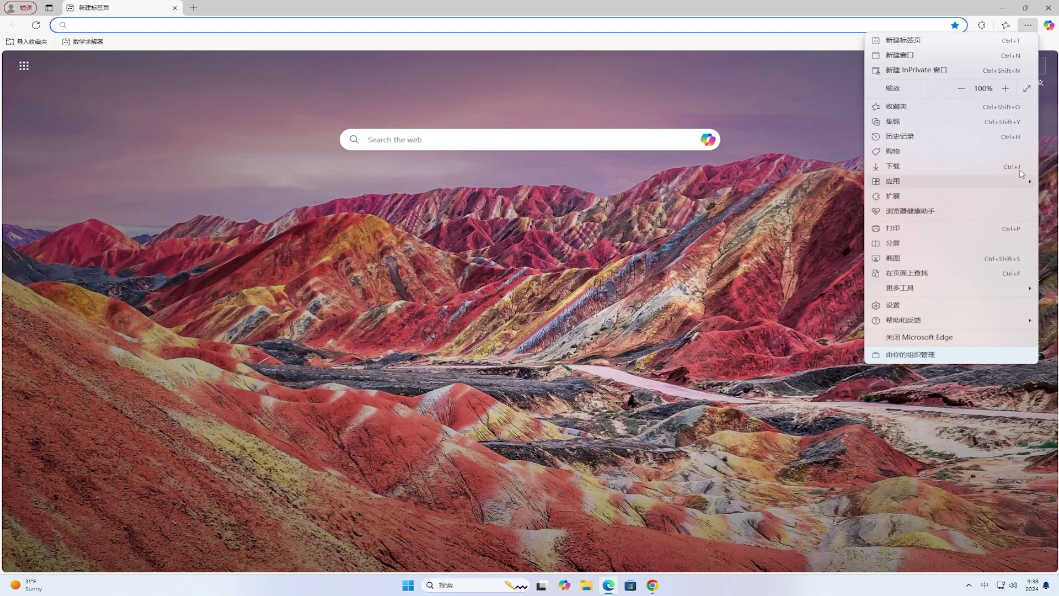
{"action": "left_click", "coordinate": [1052, 14]}
{"action": "left_click", "coordinate": [1052, 14]}
{"action": "left_click", "coordinate": [1052, 14]}
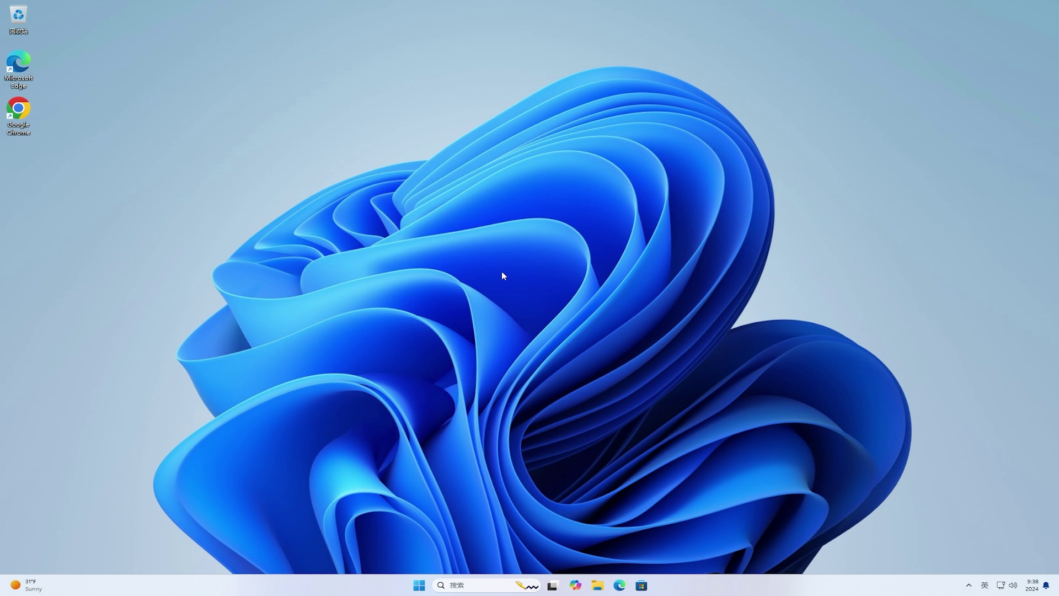
- Reopen Chrome and go to chrome://management to examine which extensions the administrator installed
{"action": "double_click", "coordinate": [27, 118]}
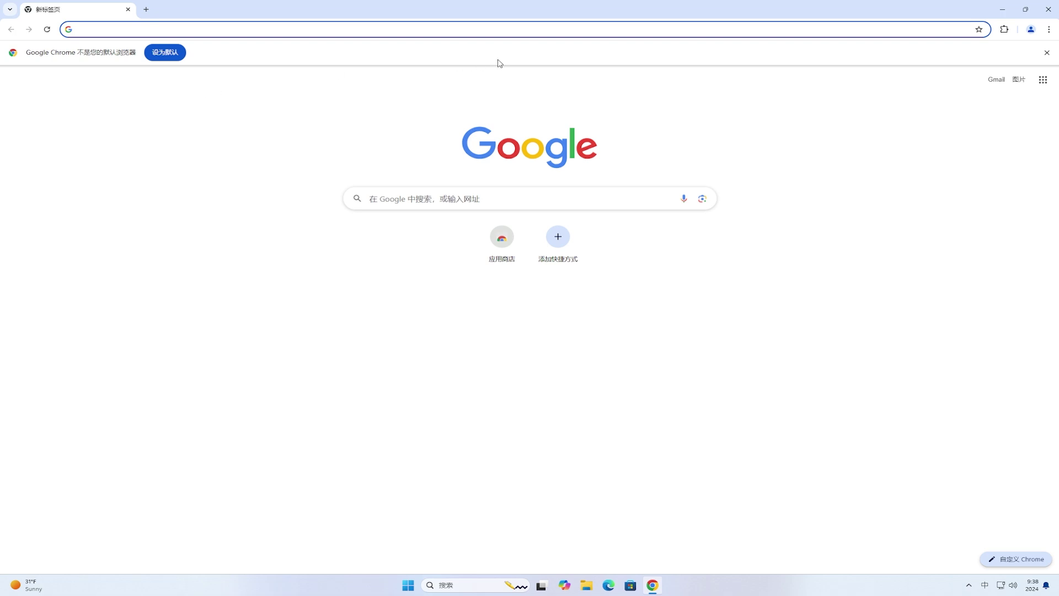
{"action": "left_click", "coordinate": [581, 31]}
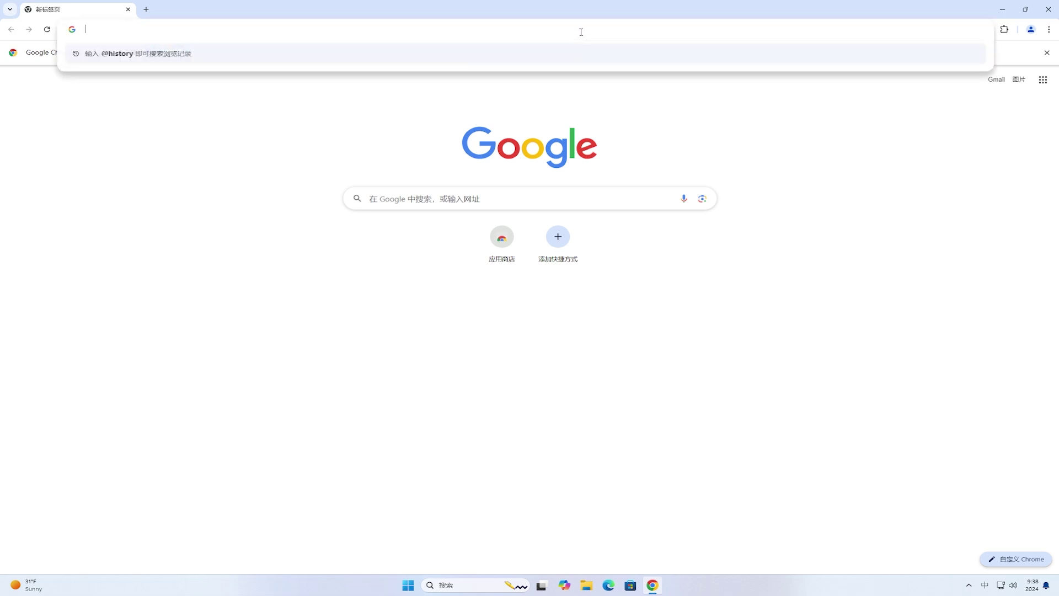
{"action": "type", "text": "ch"}
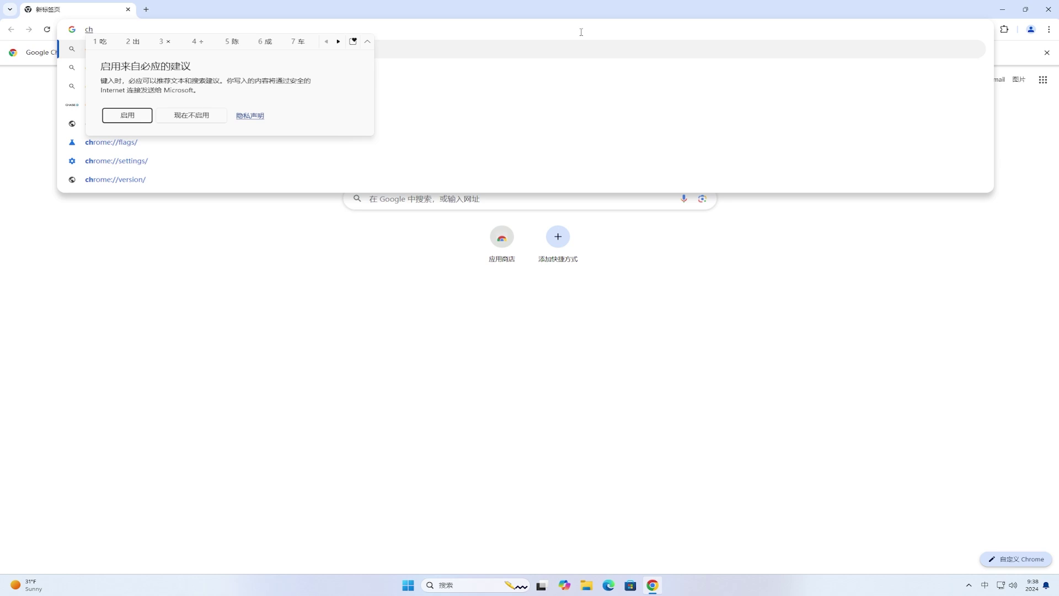
{"action": "key", "text": "shift"}
{"action": "type", "text": "rome://"}
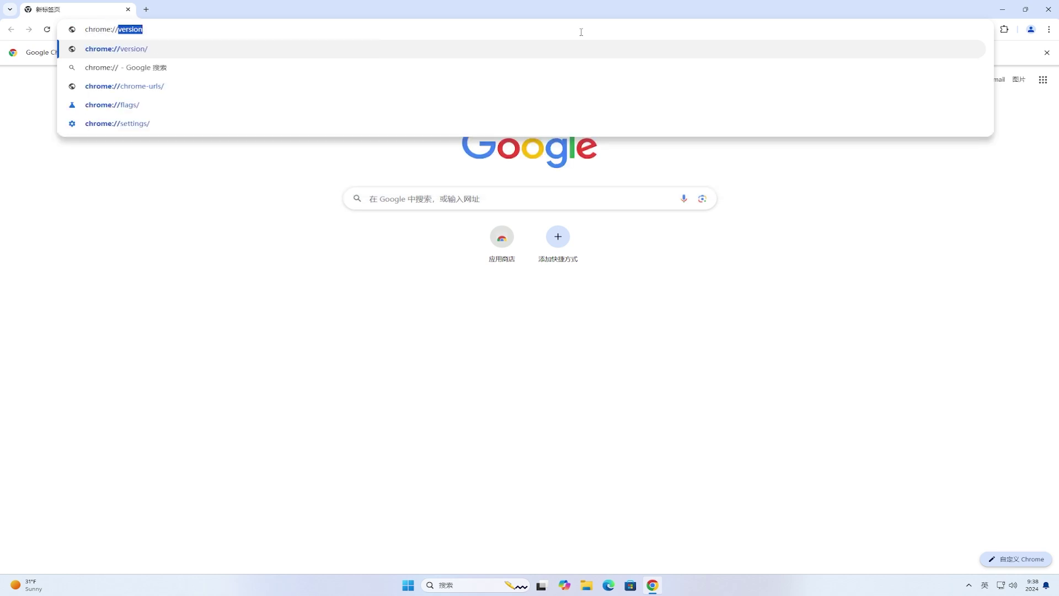
{"action": "type", "text": "mana"}
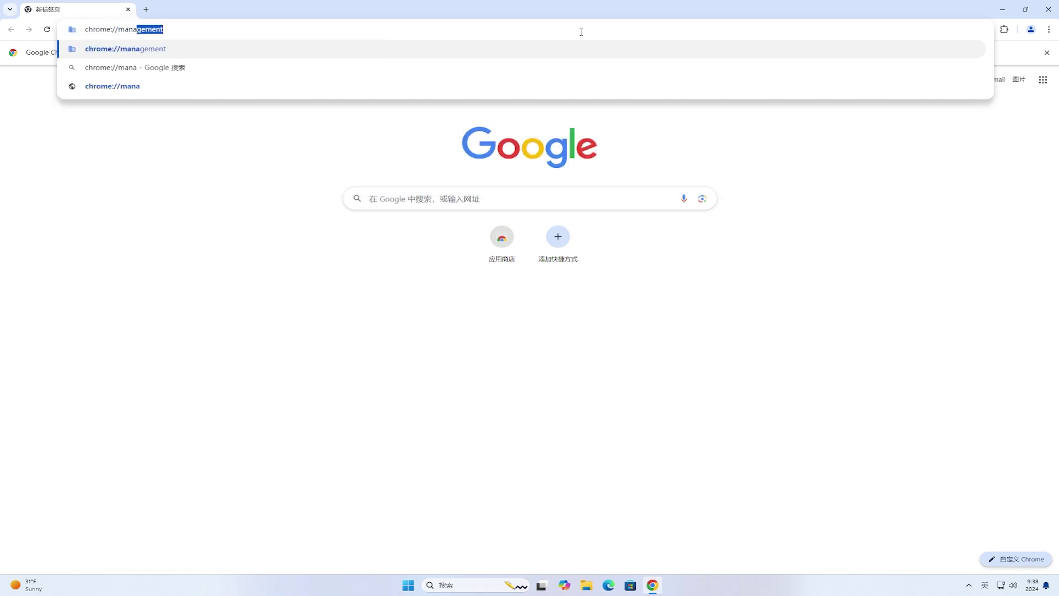
{"action": "type", "text": "gement"}
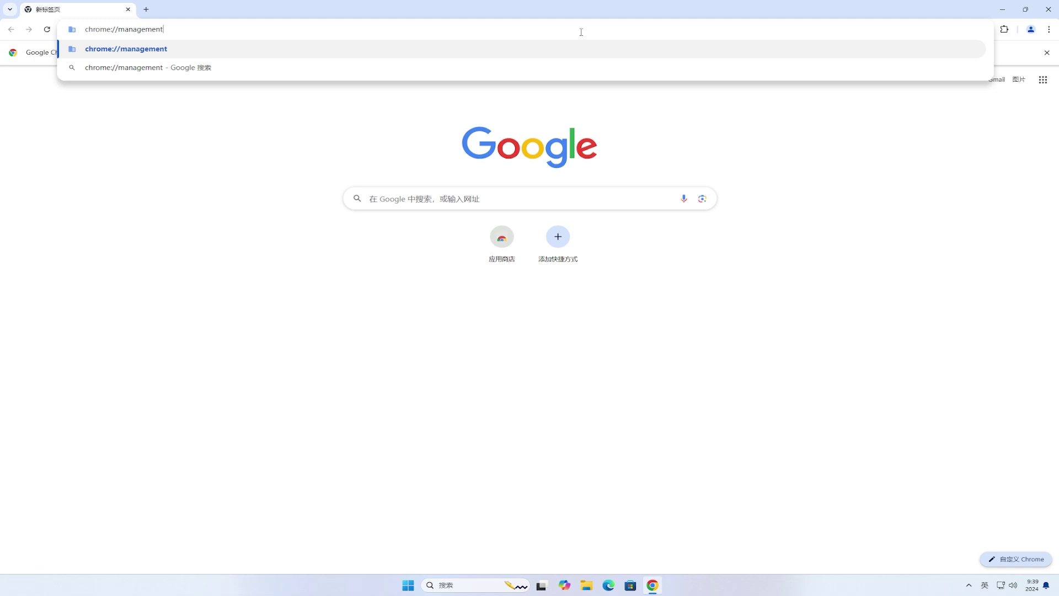
{"action": "key", "text": "Return"}
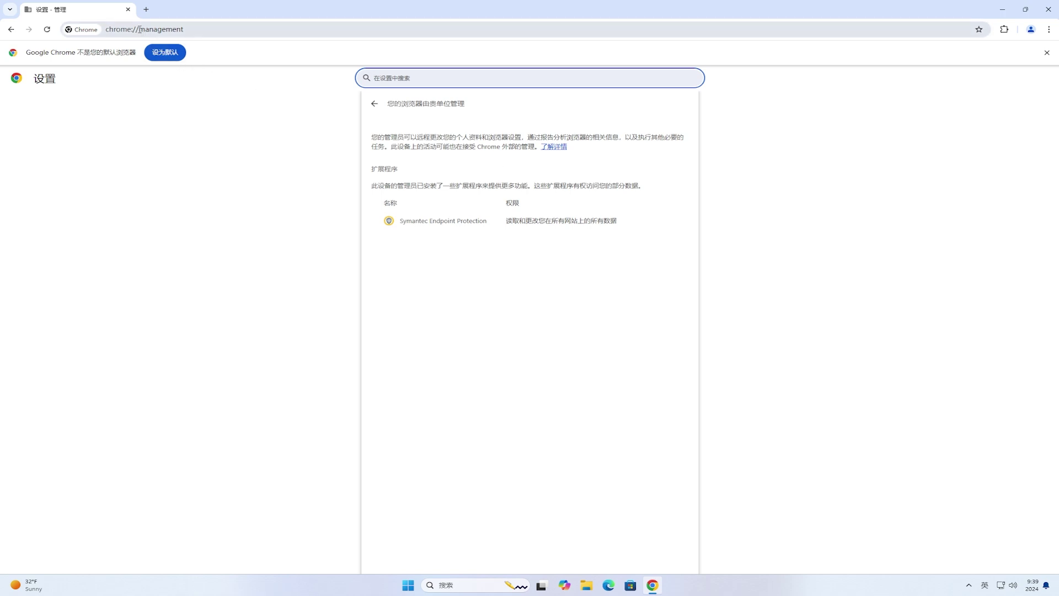
- Examine the applied Chrome policies at chrome://policy, and return to the management page
{"action": "left_click_drag", "start_coordinate": [140, 29], "coordinate": [216, 31]}
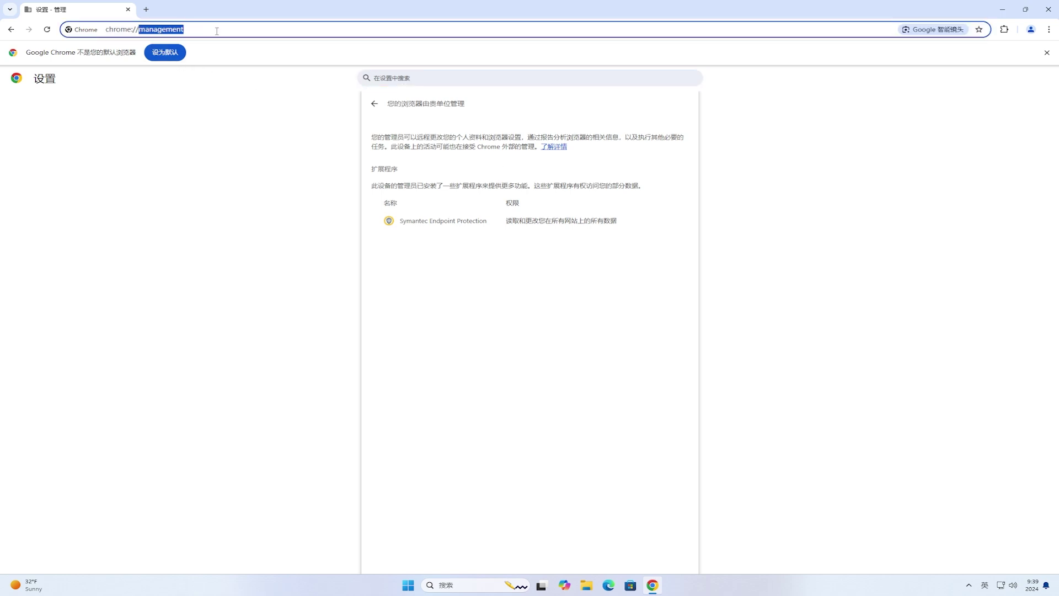
{"action": "type", "text": "policy"}
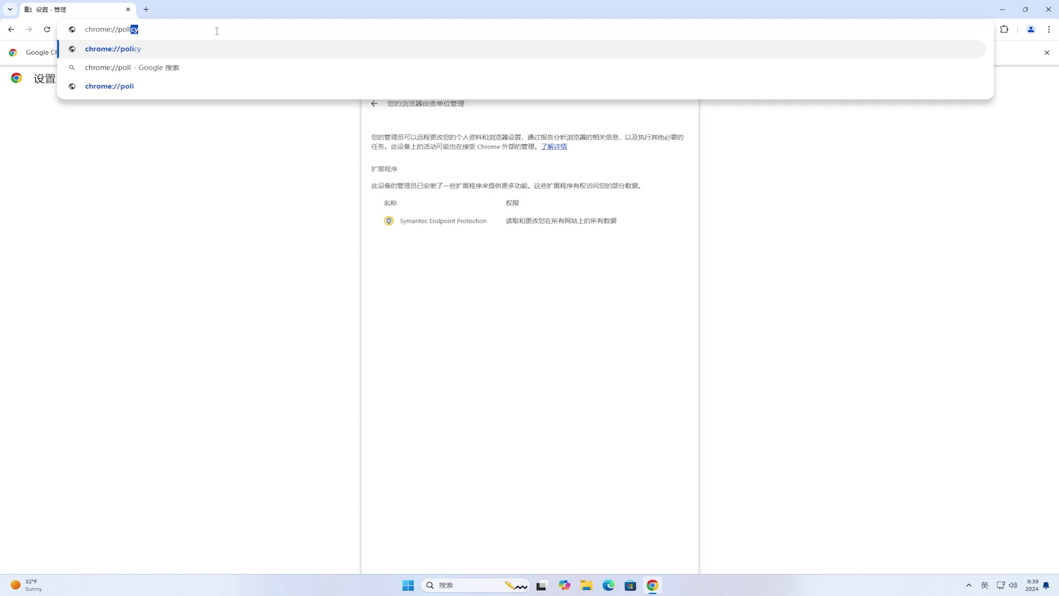
{"action": "key", "text": "Return"}
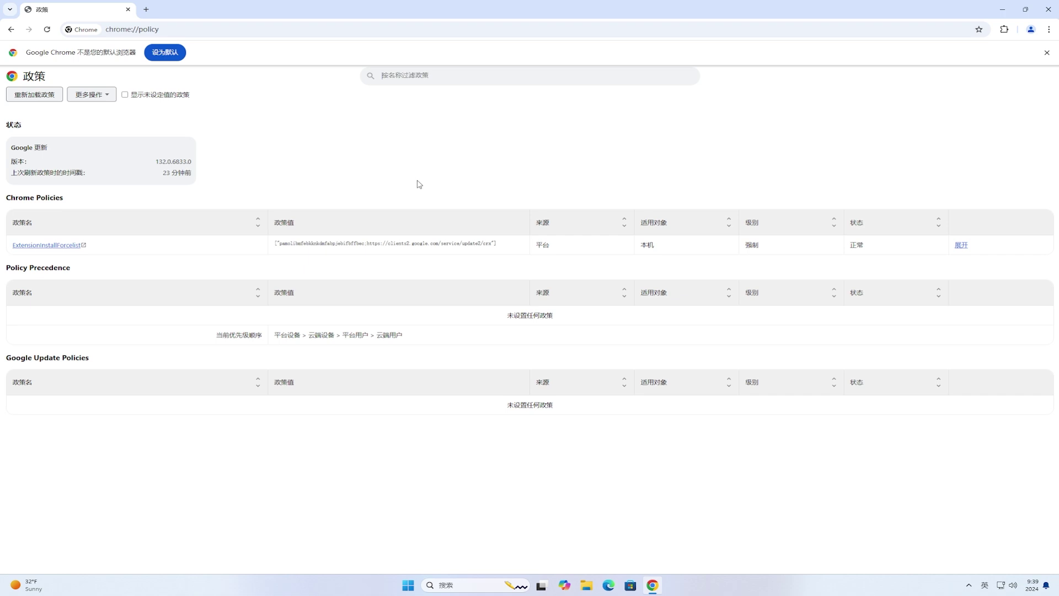
{"action": "left_click", "coordinate": [12, 30]}
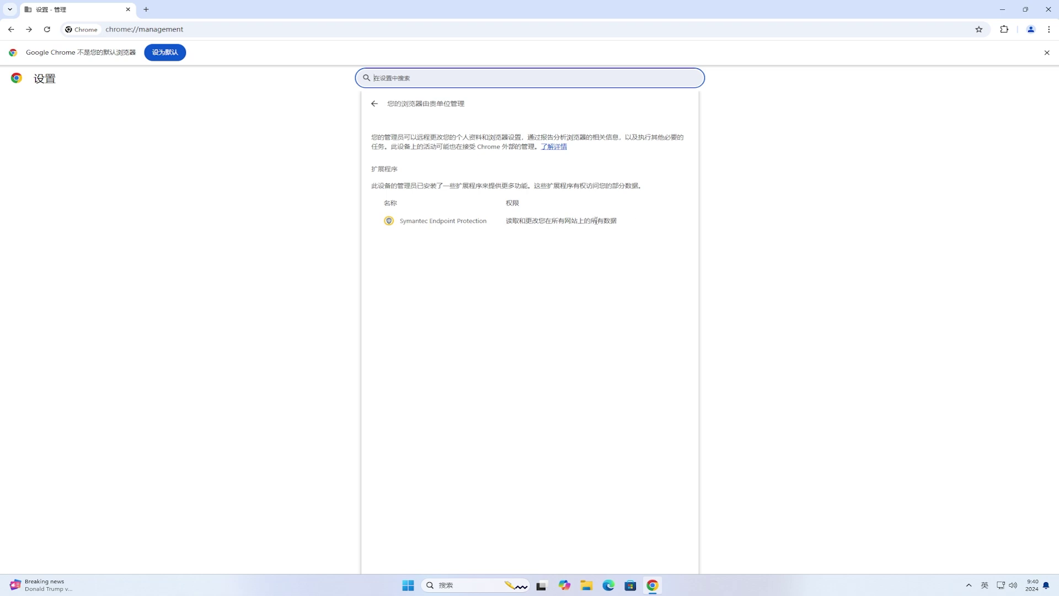
- Restore Chrome's settings to their original defaults, with reporting of the current settings turned off
{"action": "left_click_drag", "start_coordinate": [400, 220], "coordinate": [490, 224]}
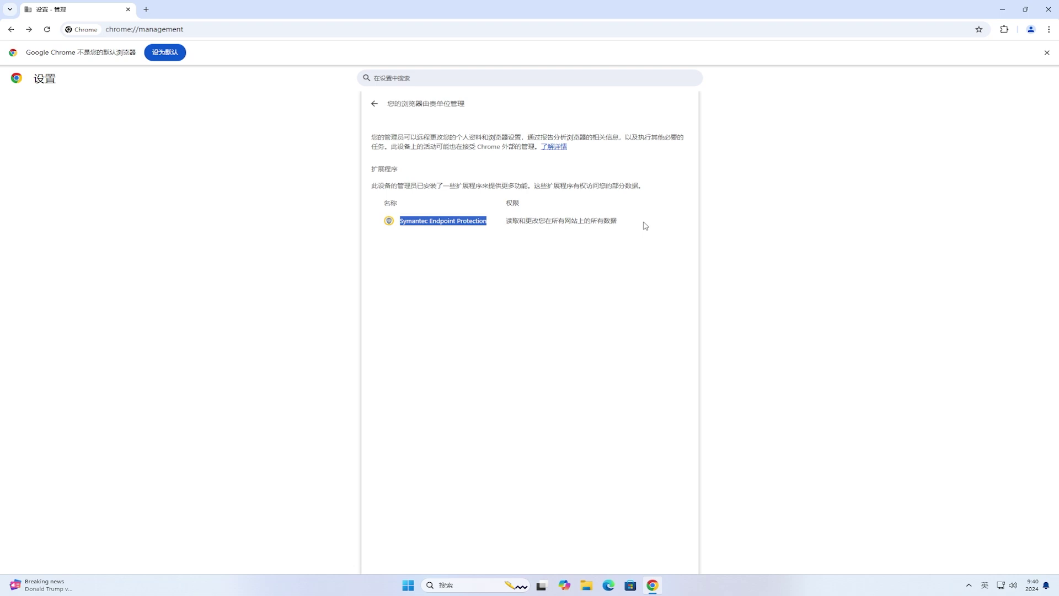
{"action": "left_click", "coordinate": [1049, 31]}
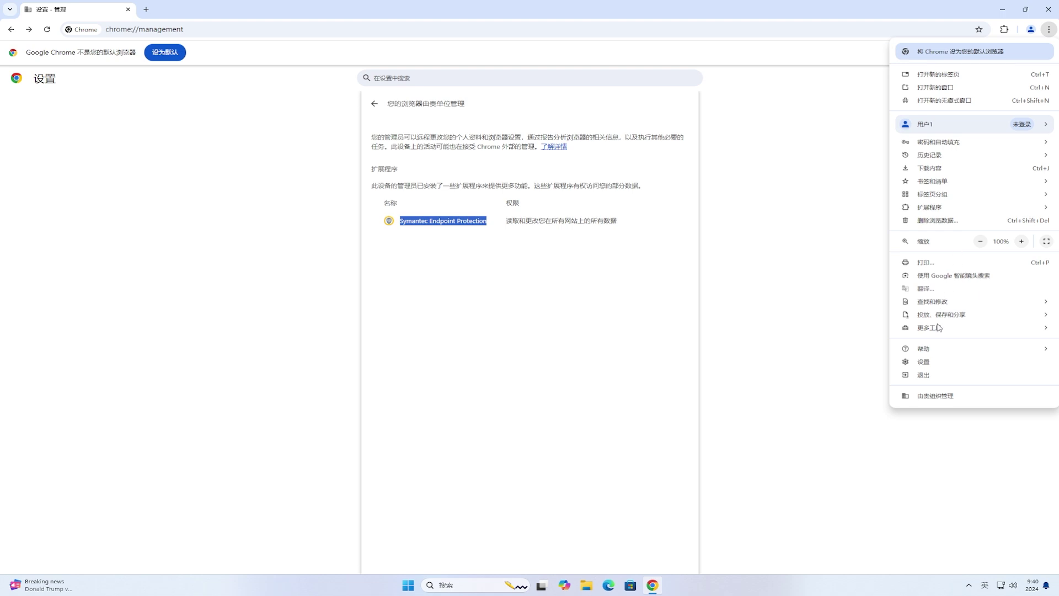
{"action": "left_click", "coordinate": [924, 362]}
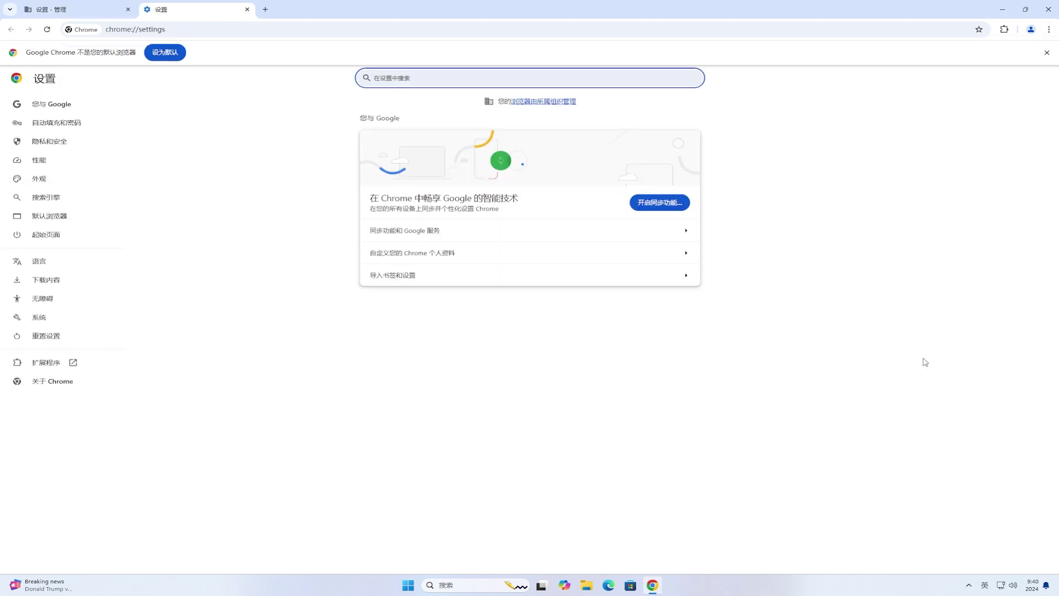
{"action": "left_click", "coordinate": [55, 343]}
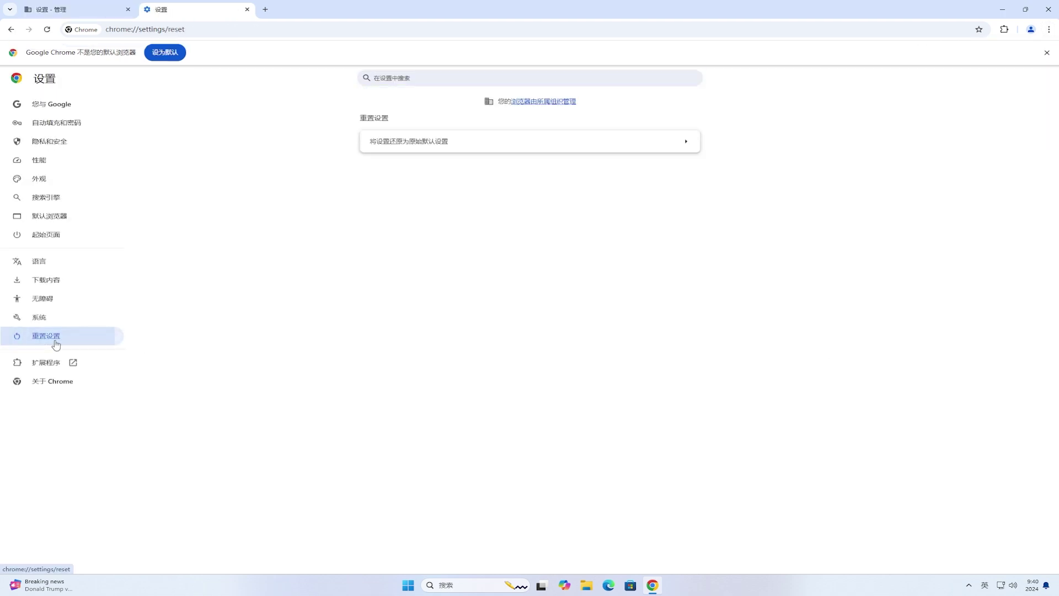
{"action": "left_click", "coordinate": [454, 145]}
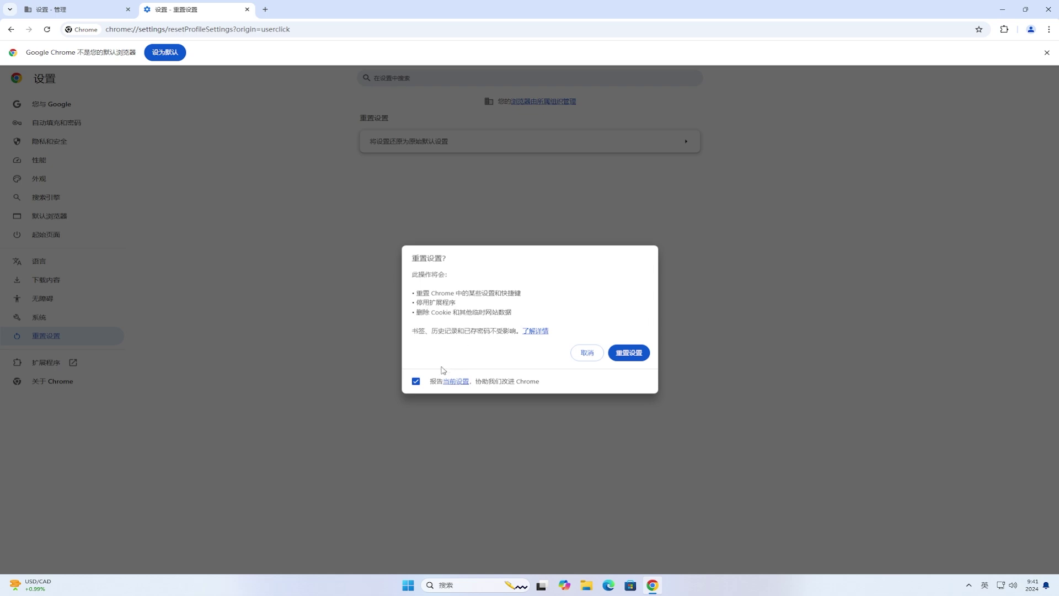
{"action": "left_click", "coordinate": [415, 382]}
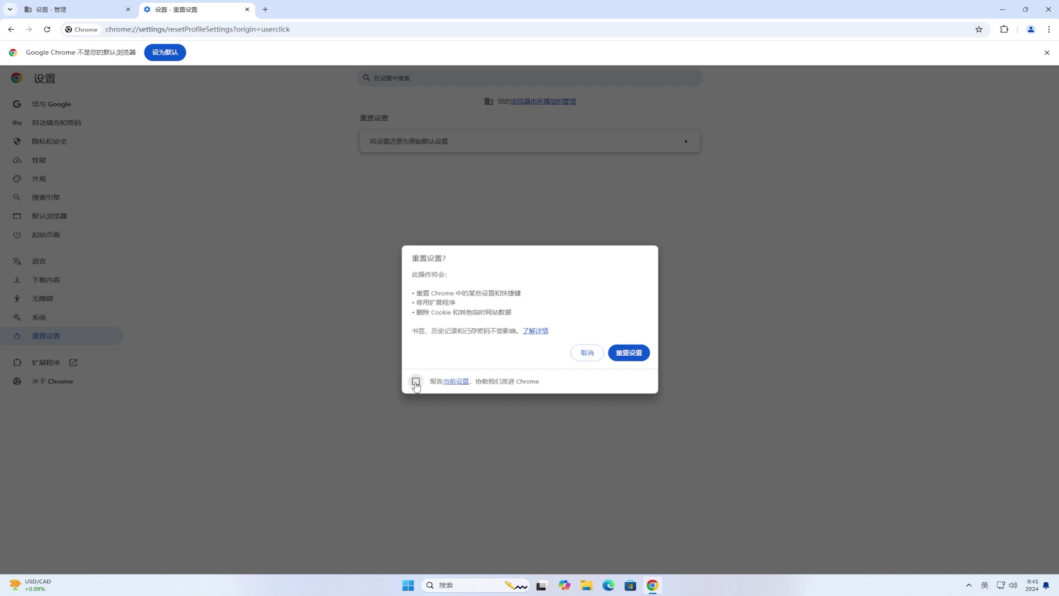
{"action": "left_click", "coordinate": [629, 354]}
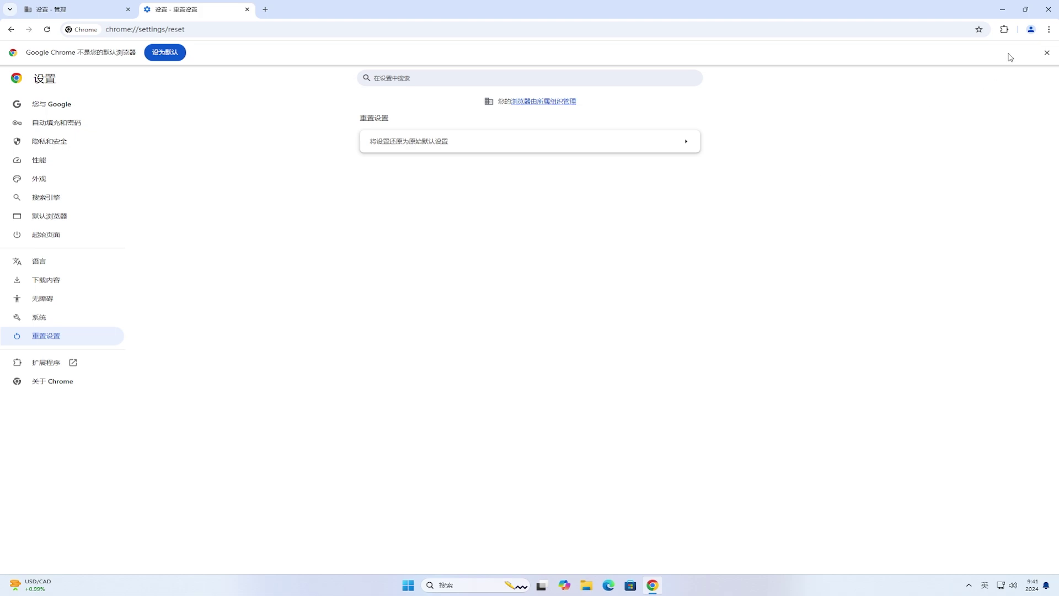
- Restart Chrome, check its main menu for the managed-by-organization entry, and close the browser
{"action": "left_click", "coordinate": [1048, 9]}
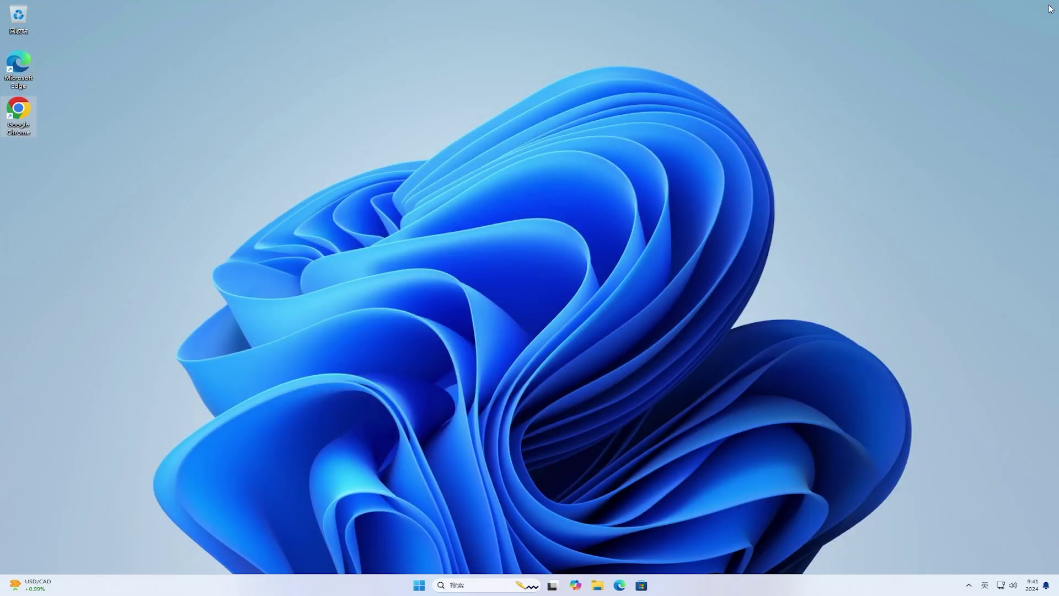
{"action": "double_click", "coordinate": [23, 110]}
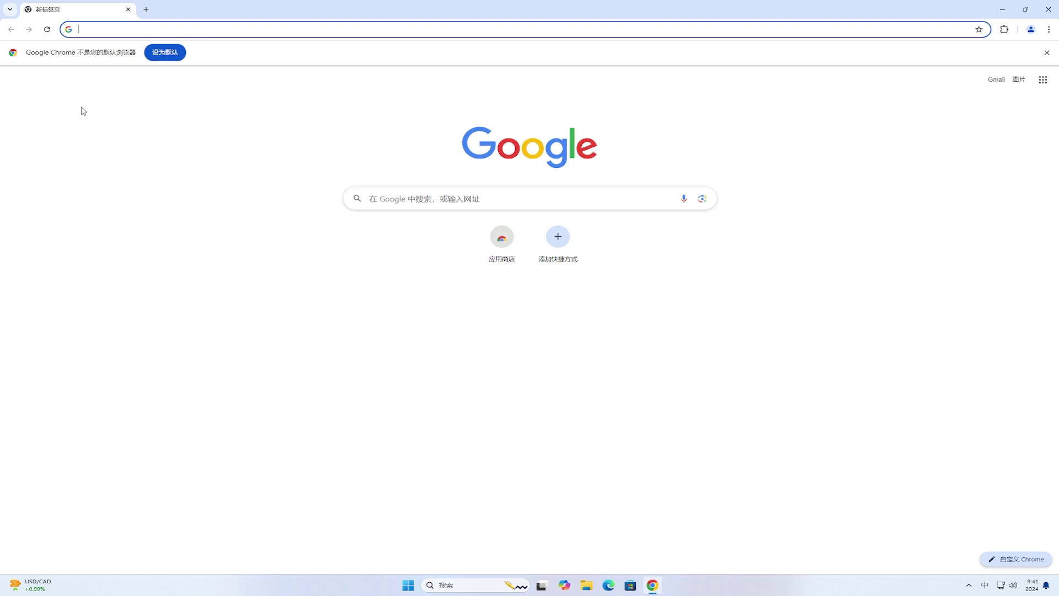
{"action": "left_click", "coordinate": [1049, 30]}
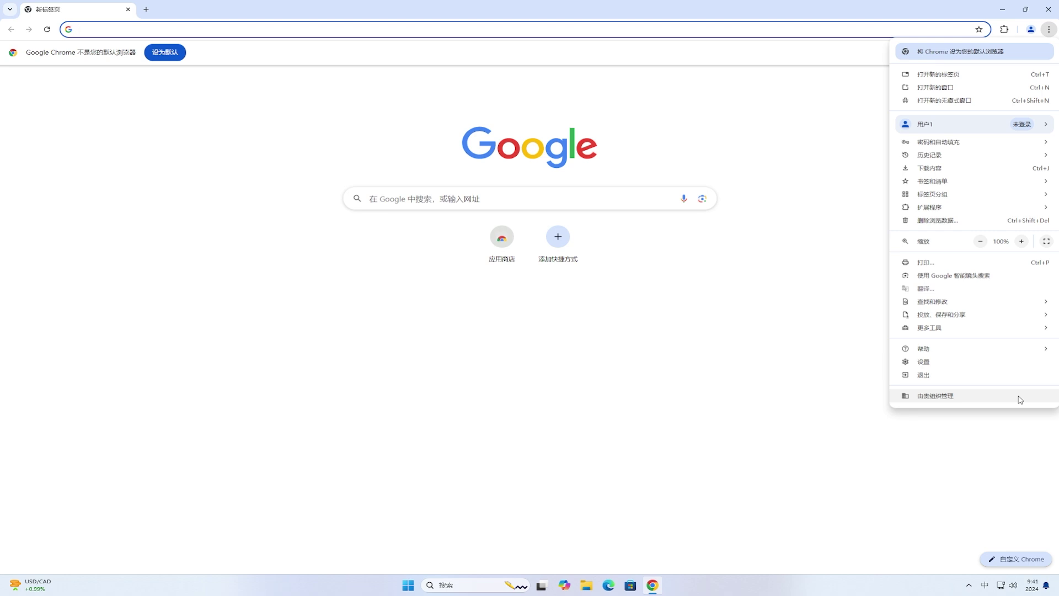
{"action": "left_click", "coordinate": [797, 201]}
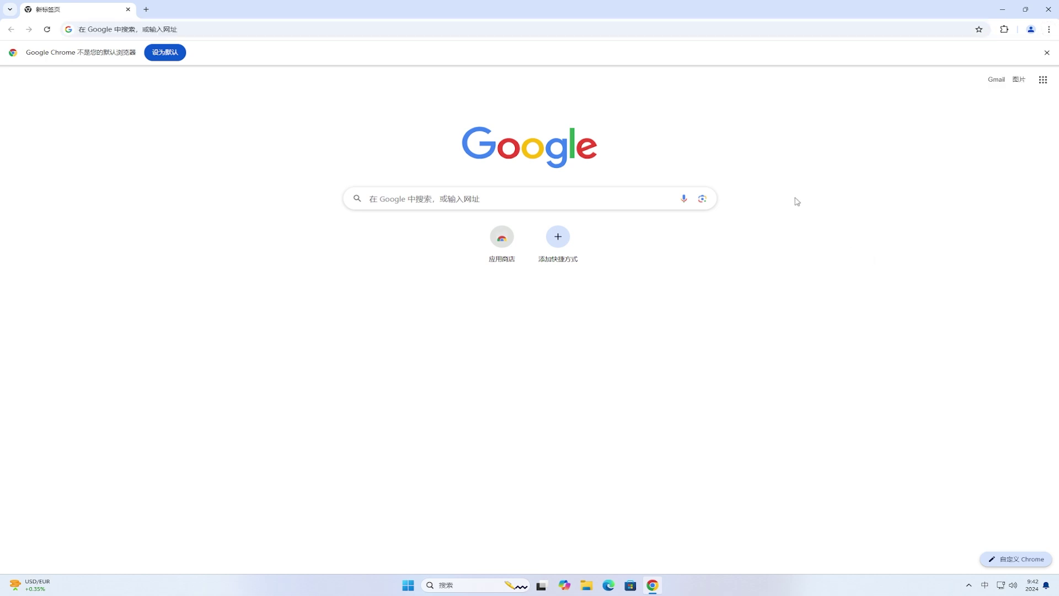
{"action": "left_click", "coordinate": [1048, 10]}
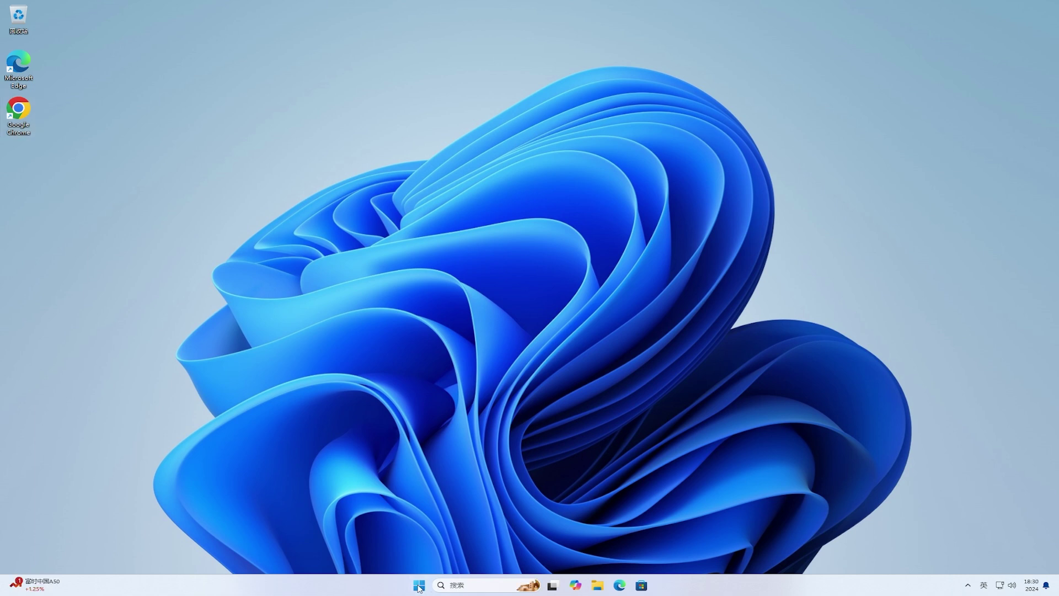
- Search Windows for regedit and open the Registry Editor
{"action": "left_click", "coordinate": [419, 585]}
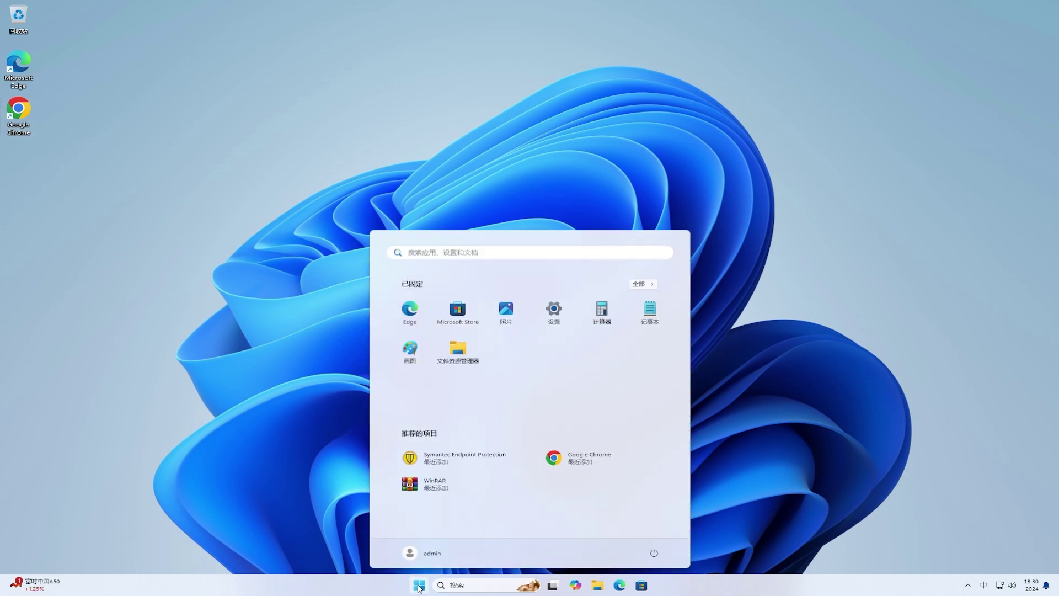
{"action": "key", "text": "shift"}
{"action": "type", "text": "regedit"}
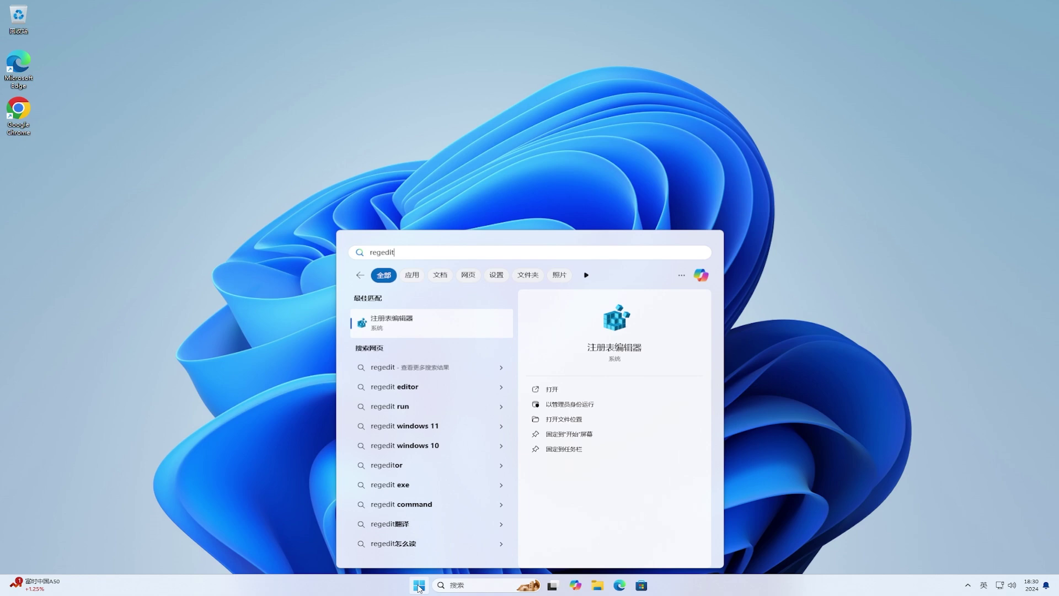
{"action": "left_click", "coordinate": [452, 328]}
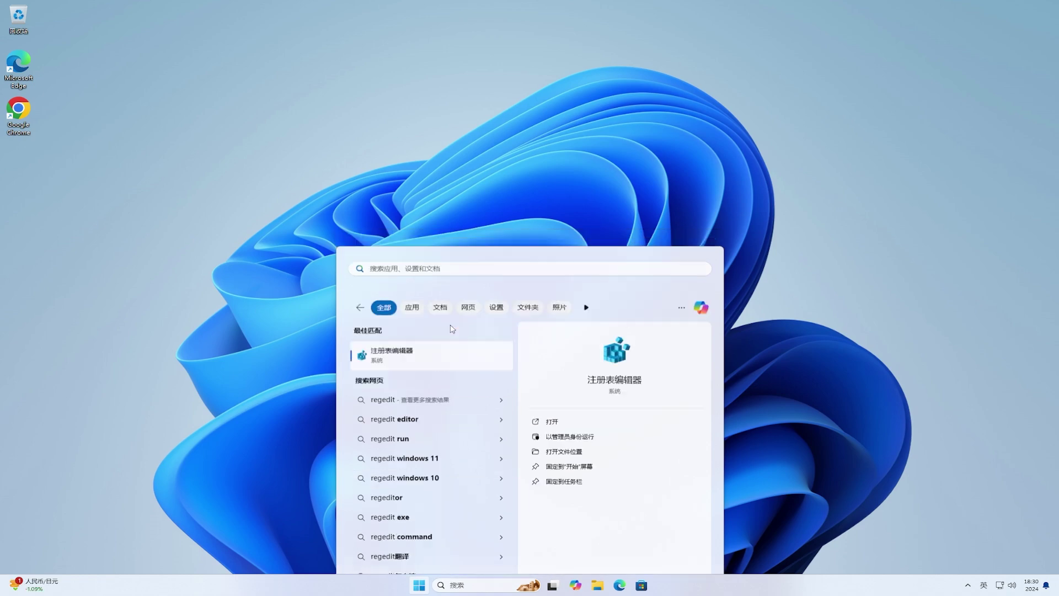
{"action": "left_click", "coordinate": [486, 361]}
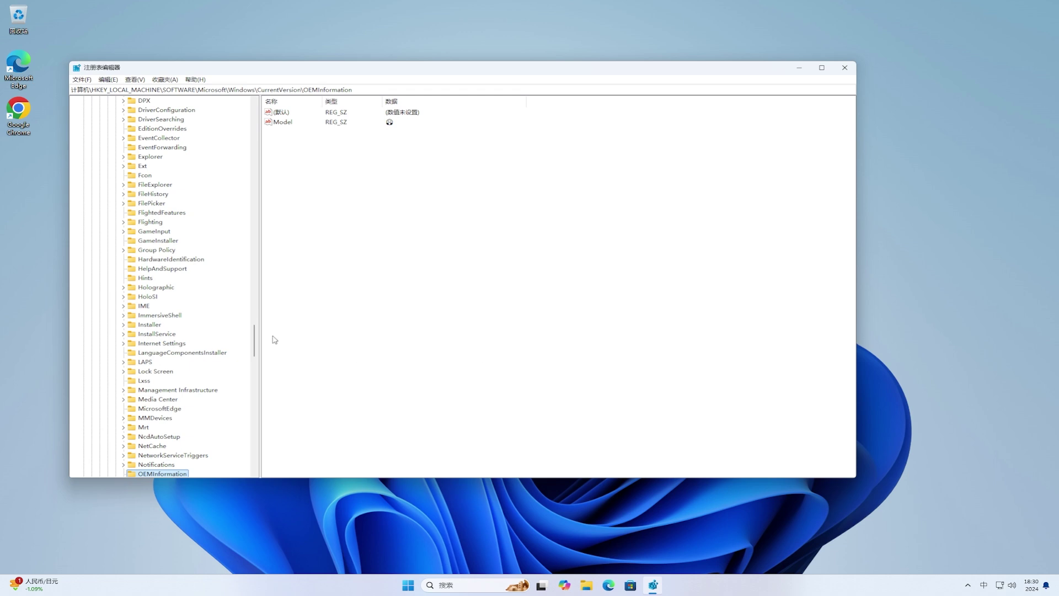
- Collapse the Microsoft key under HKEY_LOCAL_MACHINE\SOFTWARE and expand the Policies key
{"action": "left_click_drag", "start_coordinate": [255, 337], "coordinate": [262, 106]}
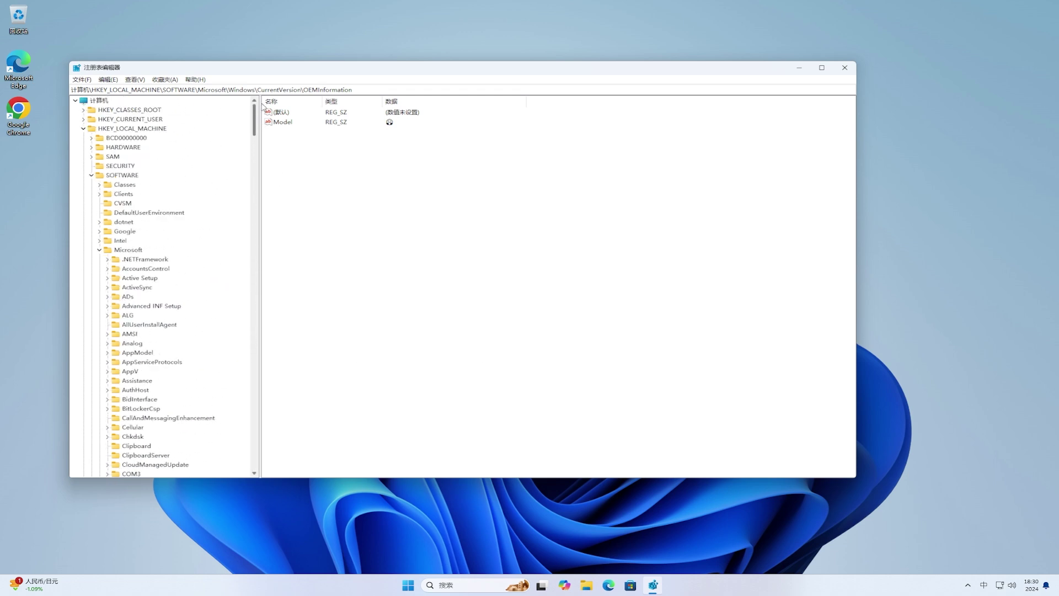
{"action": "left_click", "coordinate": [83, 129]}
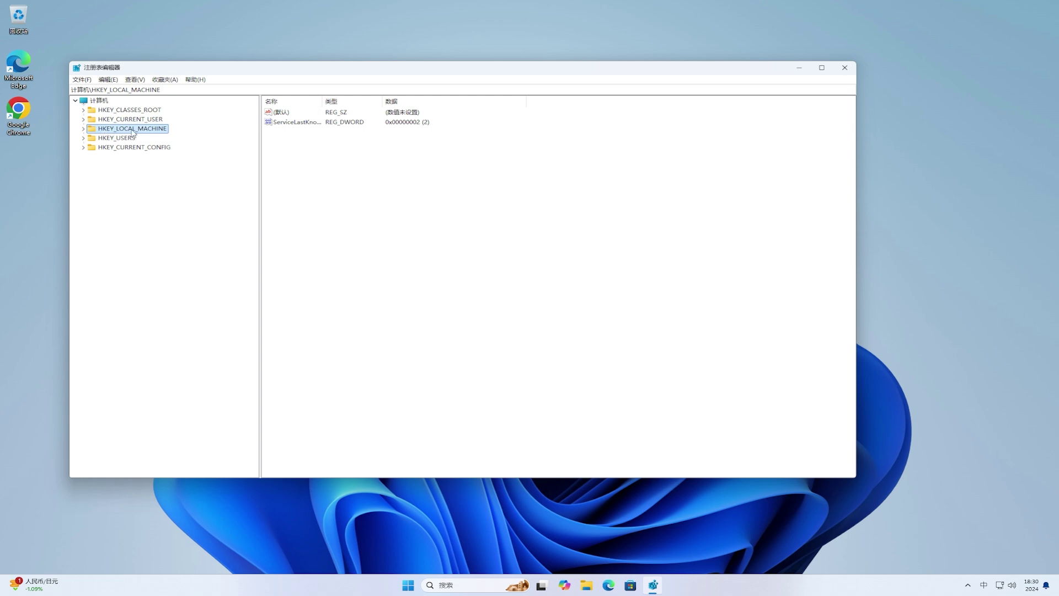
{"action": "left_click", "coordinate": [85, 131]}
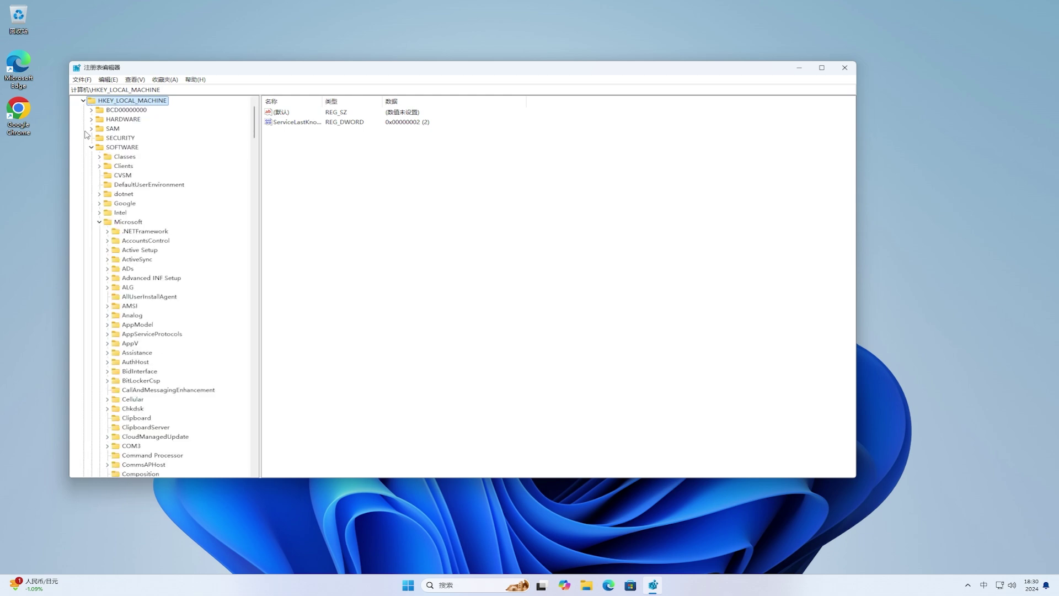
{"action": "left_click", "coordinate": [122, 148]}
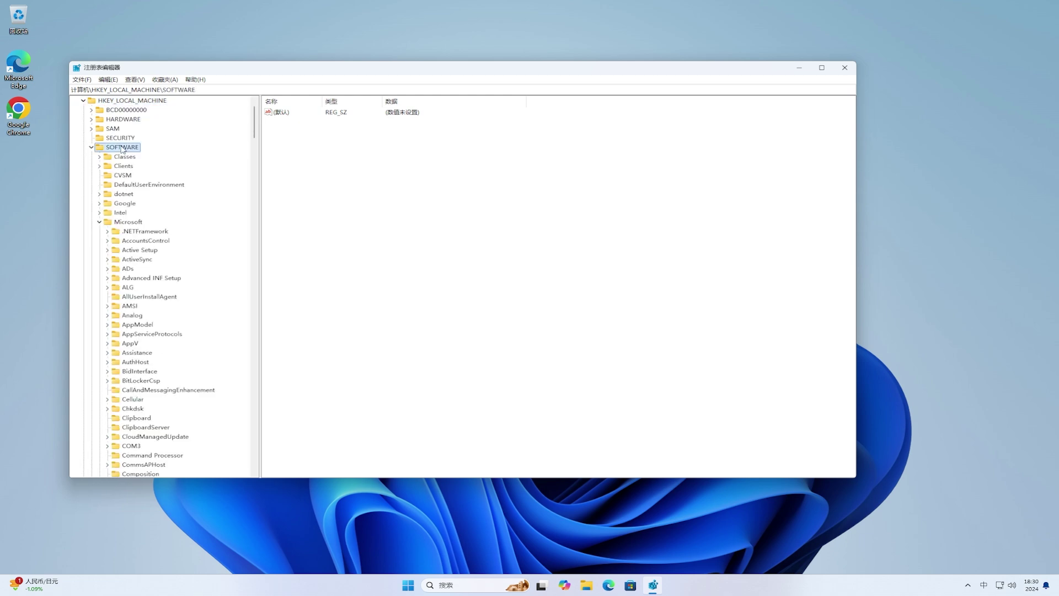
{"action": "left_click", "coordinate": [99, 222]}
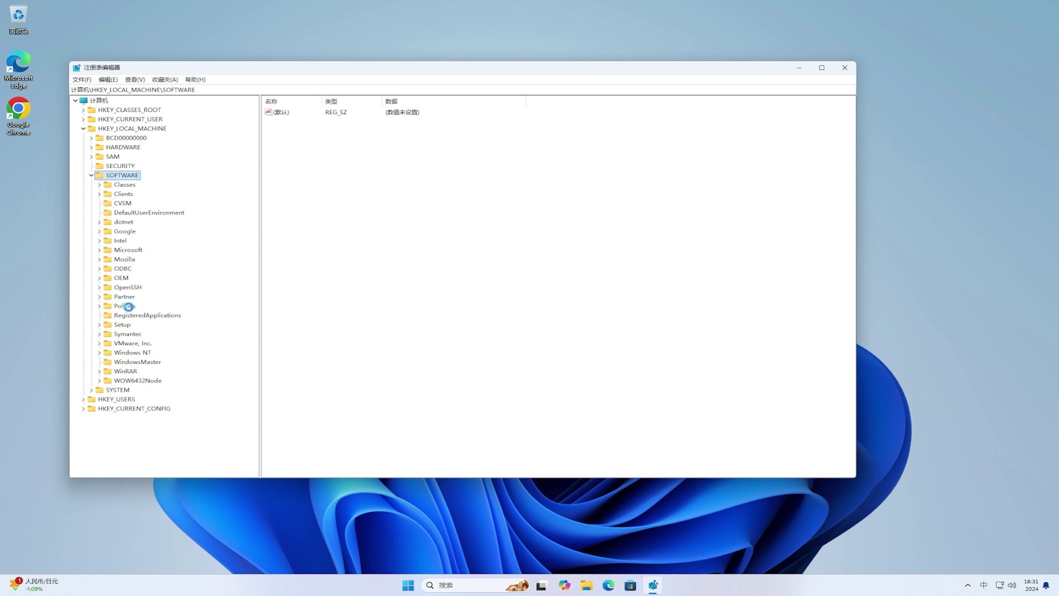
{"action": "left_click", "coordinate": [129, 306]}
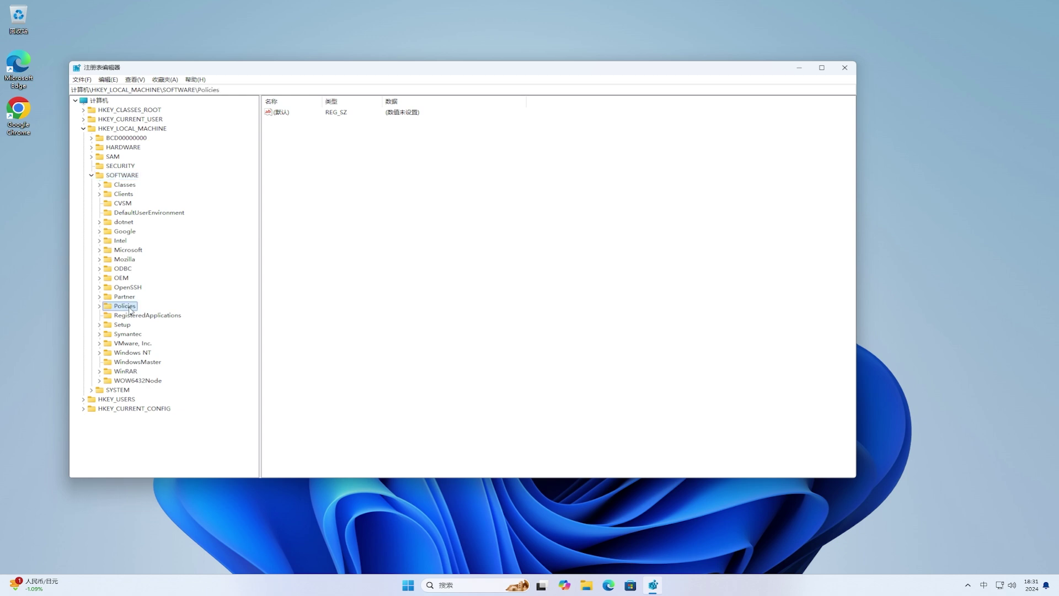
{"action": "left_click", "coordinate": [100, 307]}
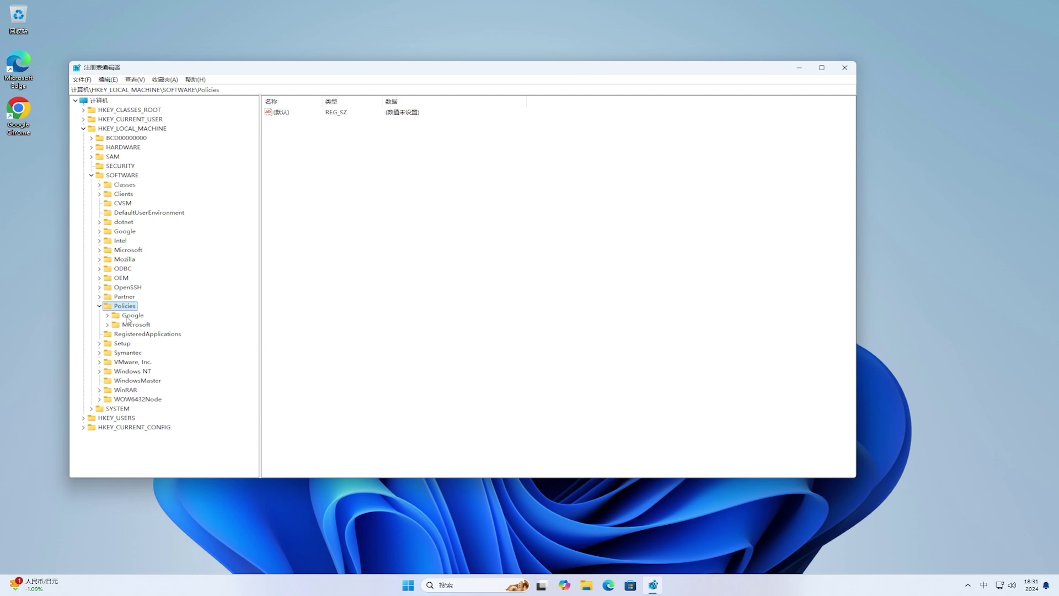
- Delete the Chrome key under Policies\Google, and close the Registry Editor
{"action": "left_click", "coordinate": [113, 316]}
{"action": "left_click", "coordinate": [107, 316]}
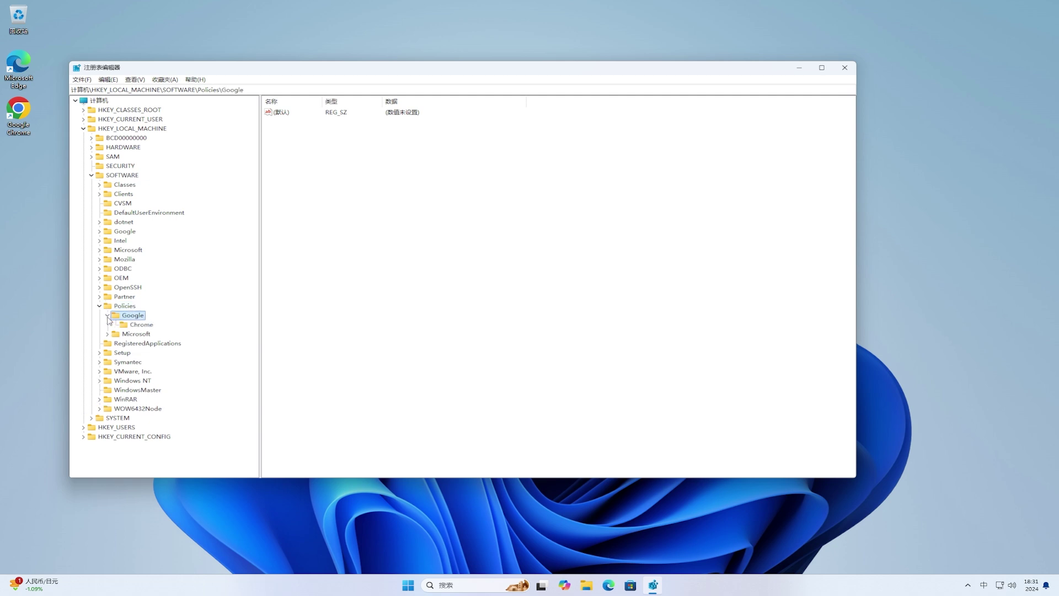
{"action": "left_click", "coordinate": [138, 326]}
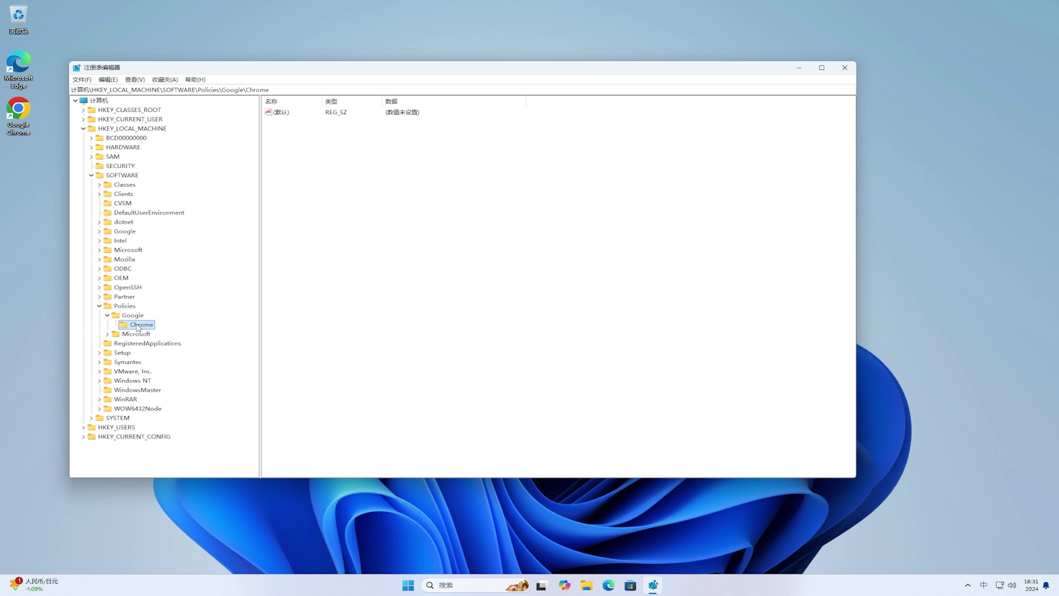
{"action": "right_click", "coordinate": [137, 328]}
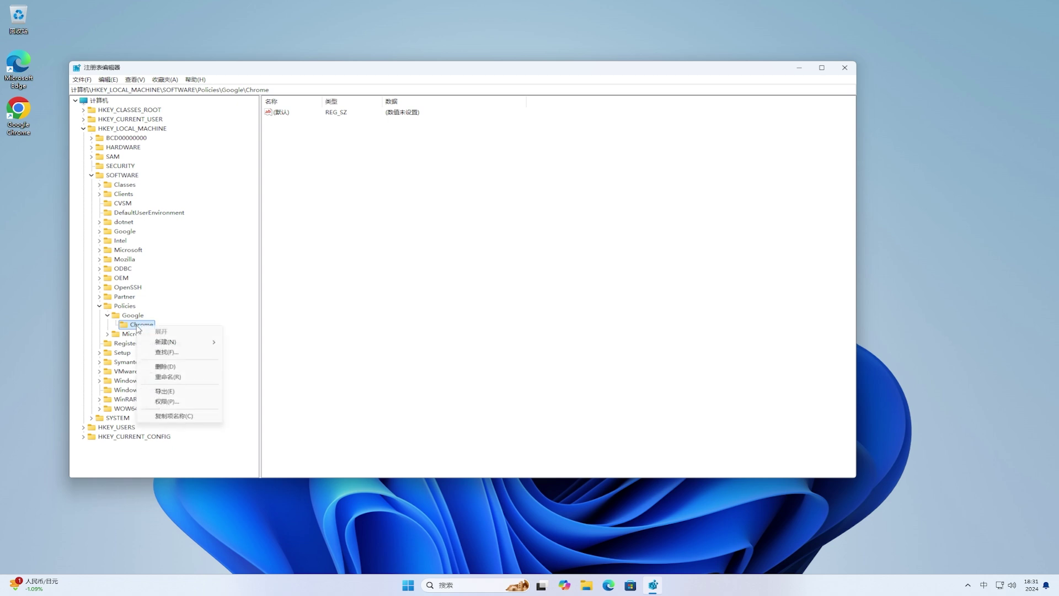
{"action": "left_click", "coordinate": [182, 369]}
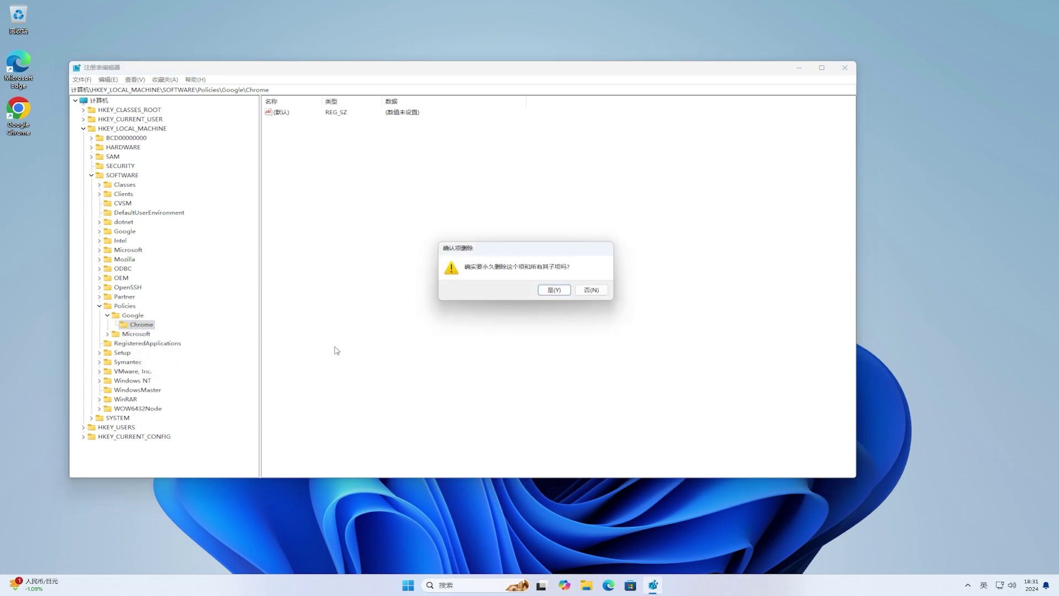
{"action": "left_click", "coordinate": [554, 291]}
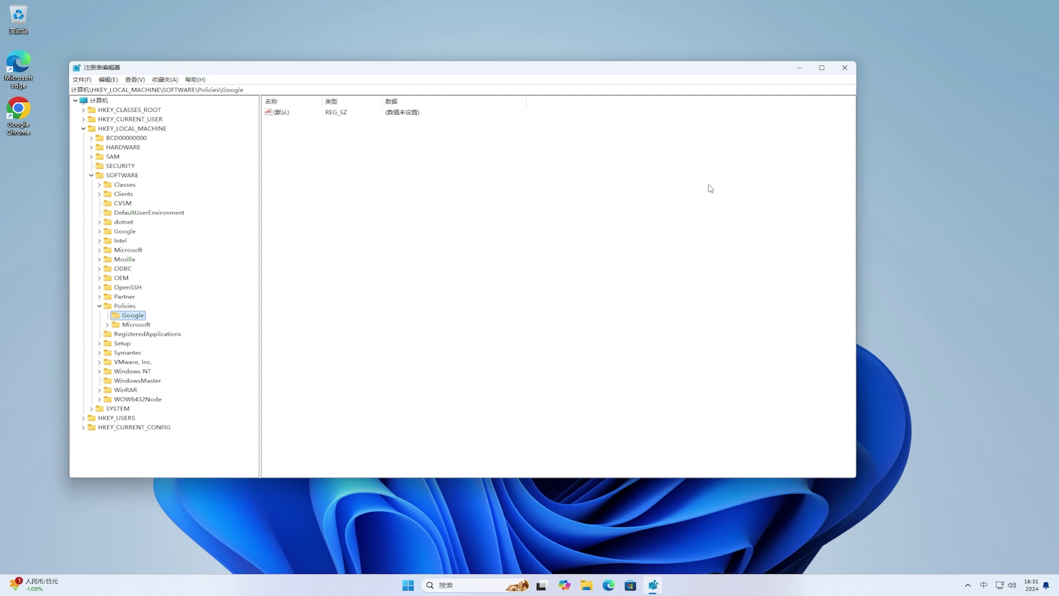
{"action": "left_click", "coordinate": [852, 73]}
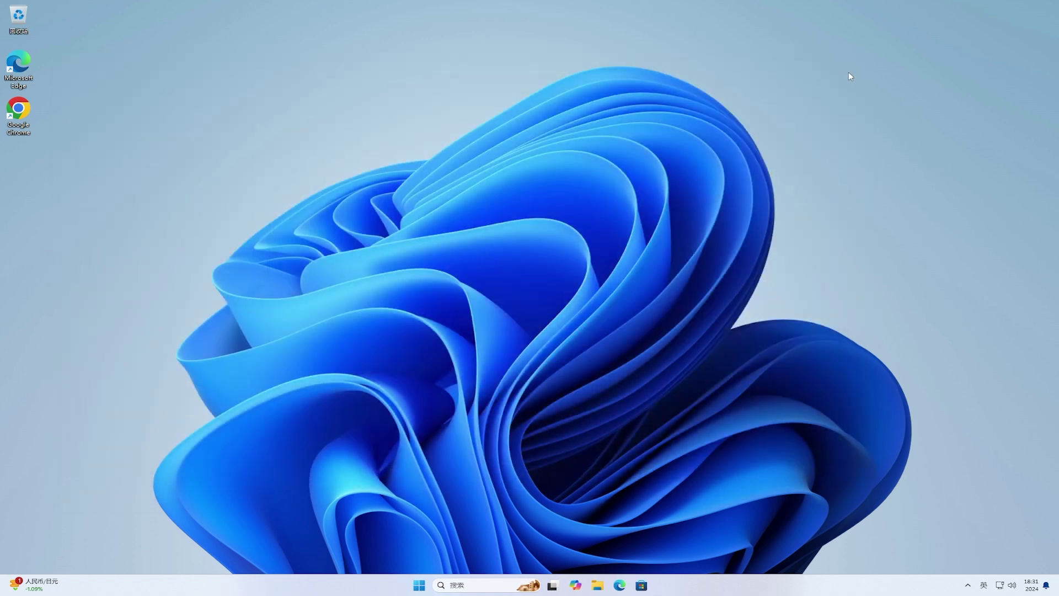
- Restart the computer to apply the registry change
{"action": "left_click", "coordinate": [419, 585]}
{"action": "left_click", "coordinate": [654, 552]}
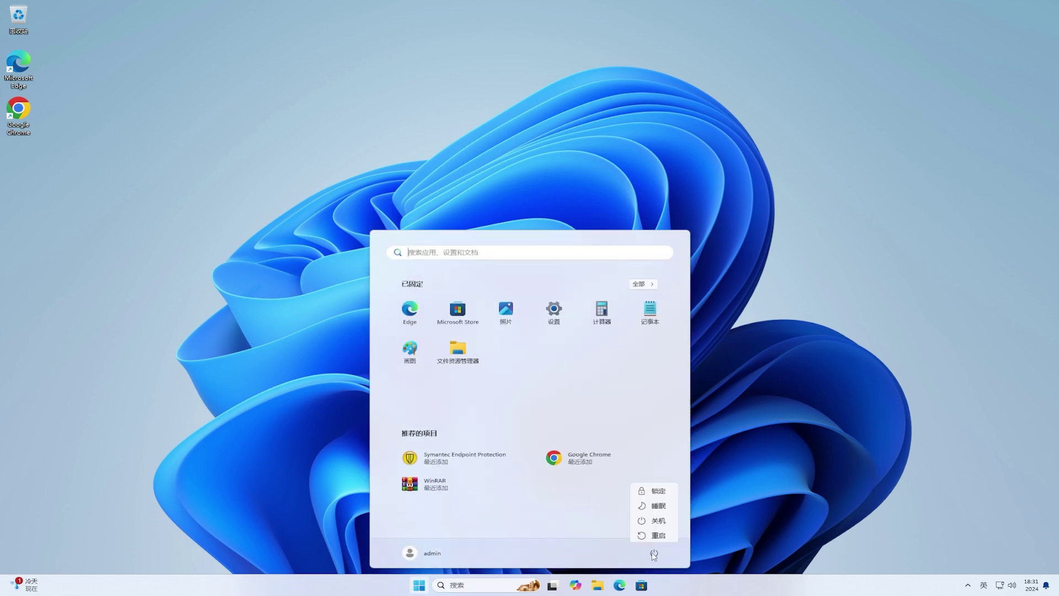
{"action": "left_click", "coordinate": [653, 540]}
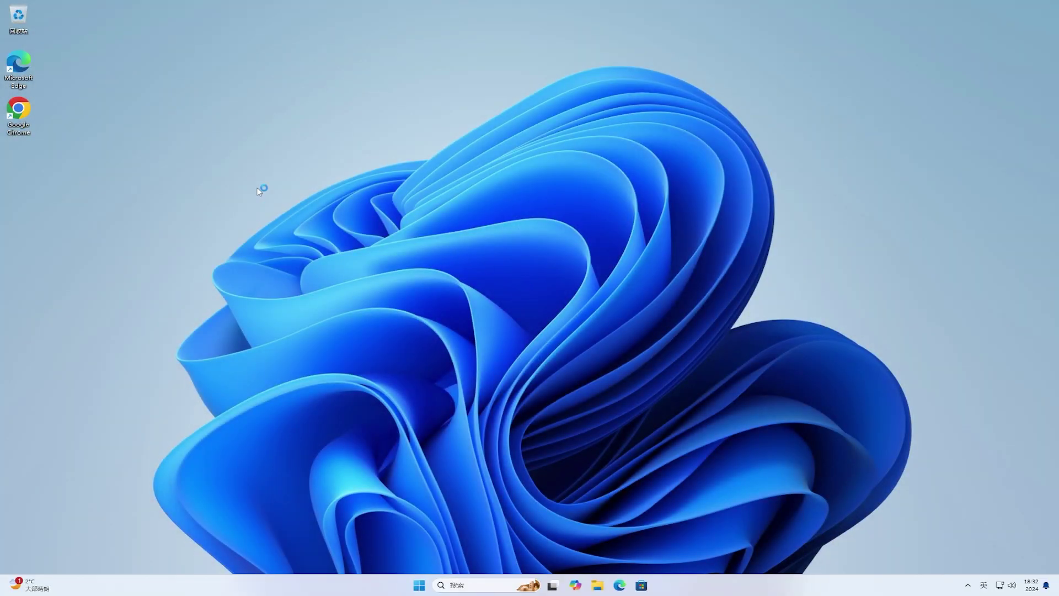
- Open Chrome and check its main menu for the managed-by-organization entry again
{"action": "double_click", "coordinate": [18, 110]}
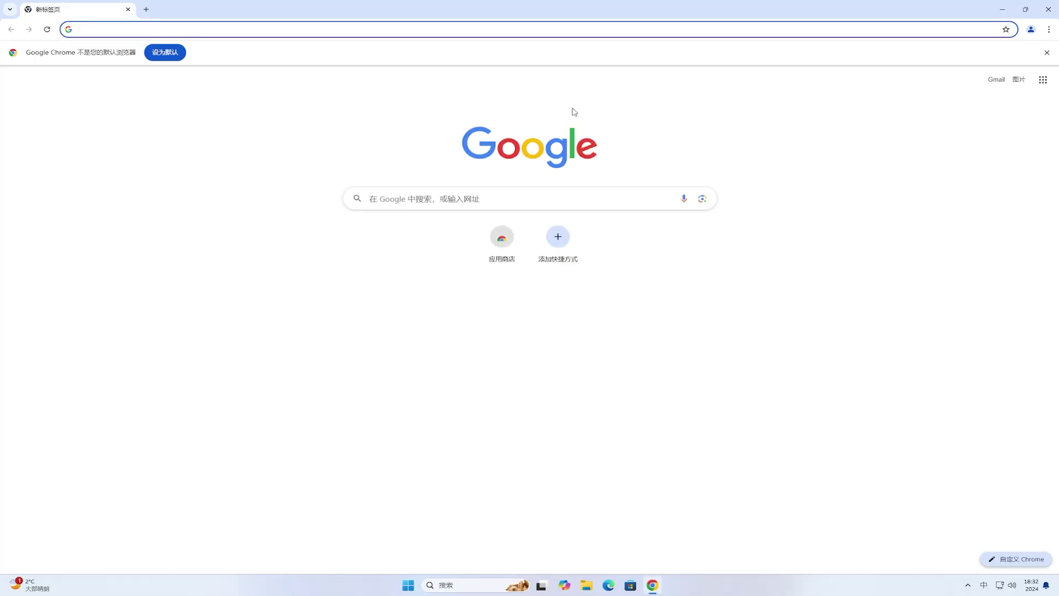
{"action": "left_click", "coordinate": [1048, 30]}
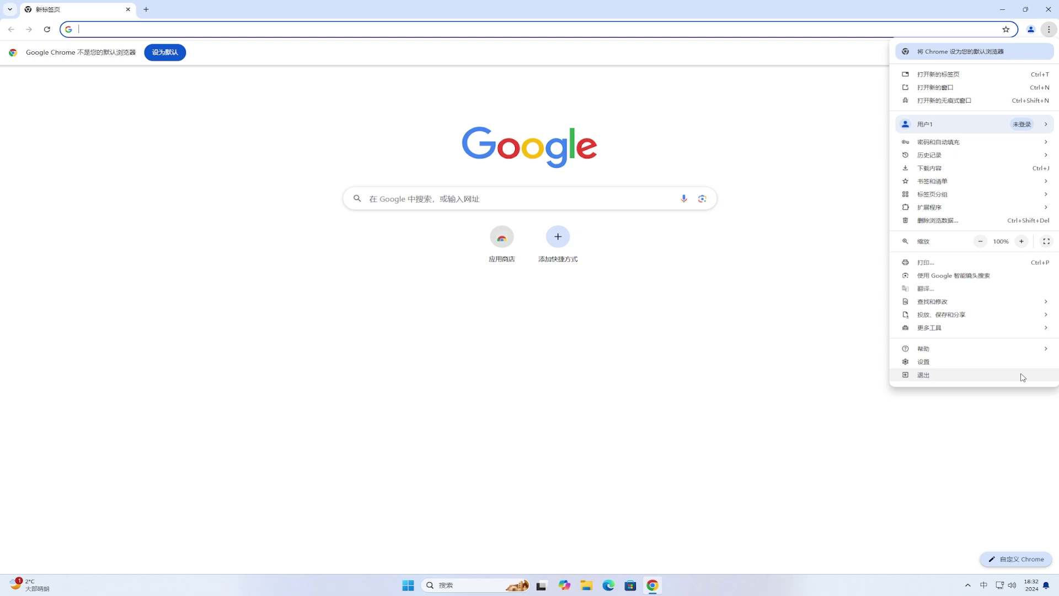
{"action": "left_click", "coordinate": [784, 199]}
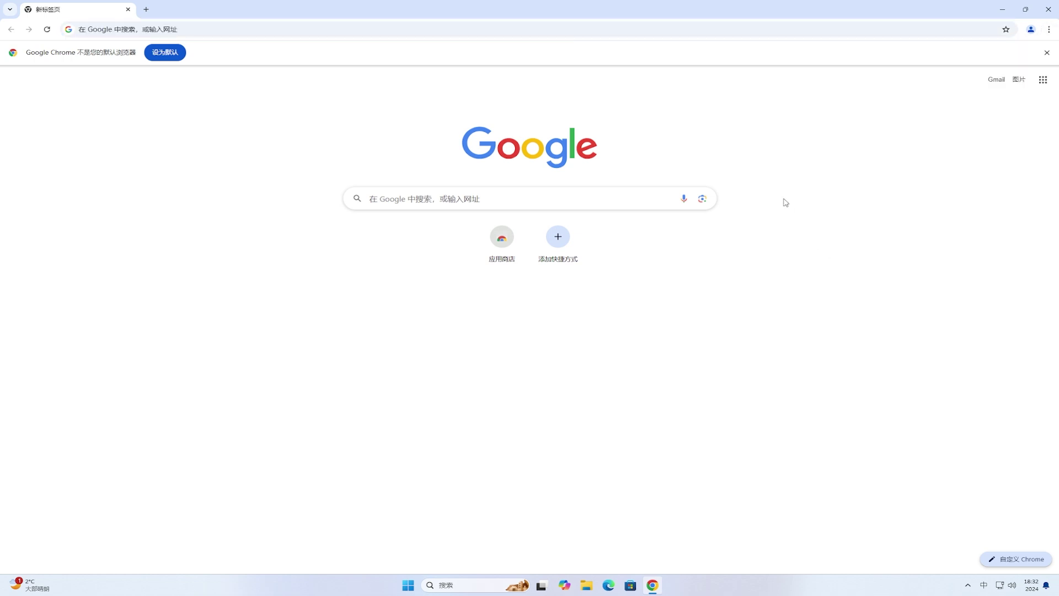
- Enable Symantec Endpoint Protection again from its notification-area entry
{"action": "left_click", "coordinate": [968, 585]}
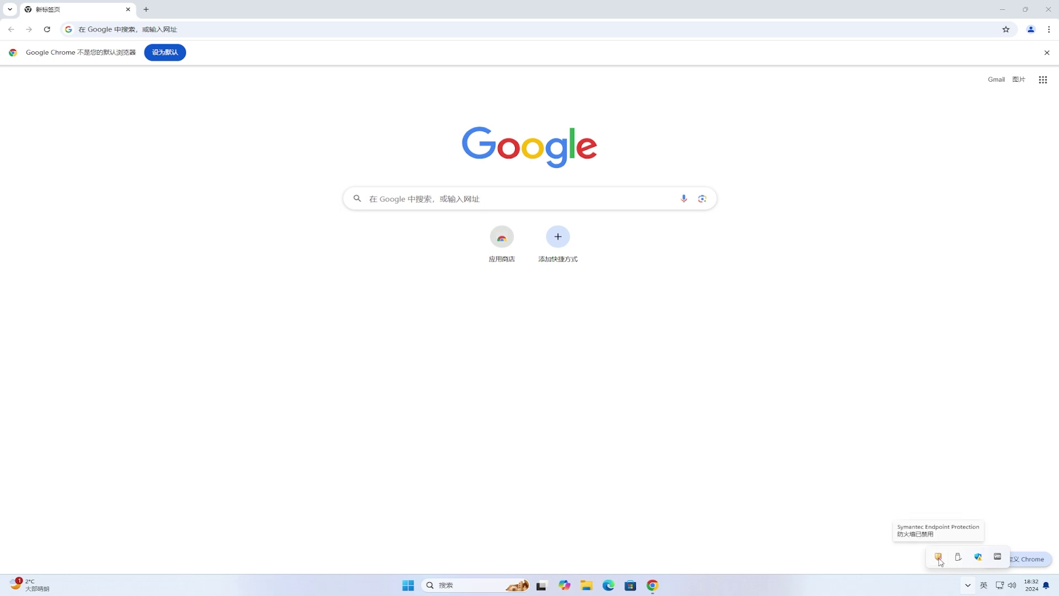
{"action": "right_click", "coordinate": [939, 558]}
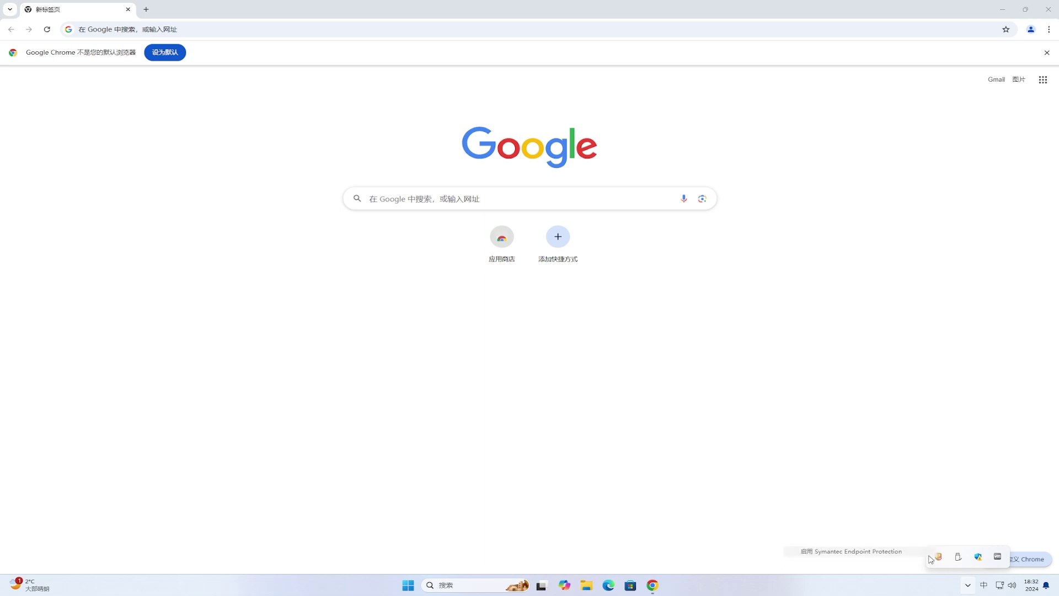
{"action": "left_click", "coordinate": [929, 554]}
{"action": "left_click", "coordinate": [499, 369]}
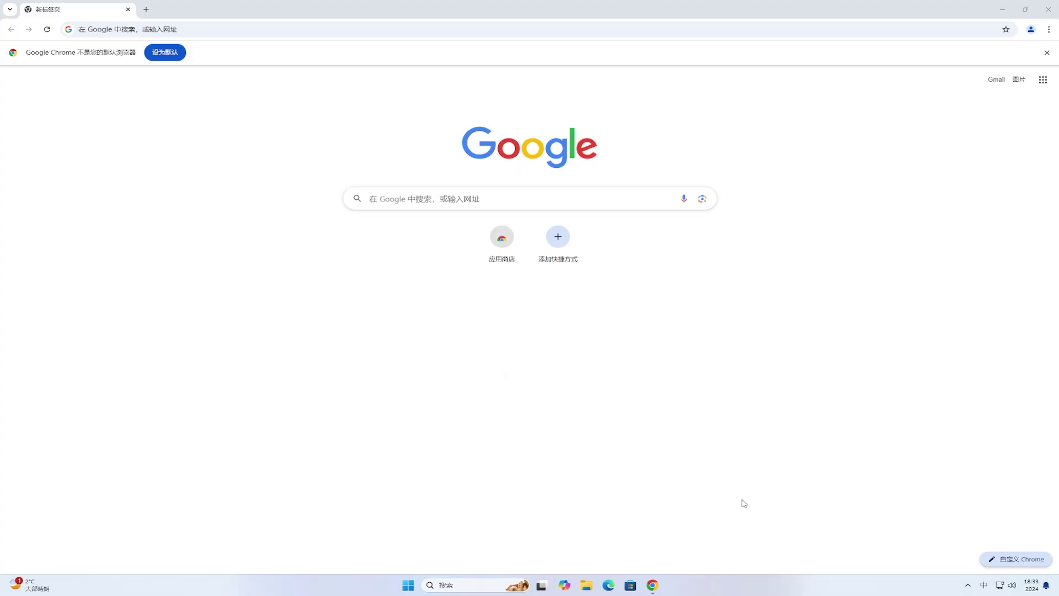
- Check the status of Symantec Endpoint Protection in the notification area, and close Chrome
{"action": "left_click", "coordinate": [970, 589]}
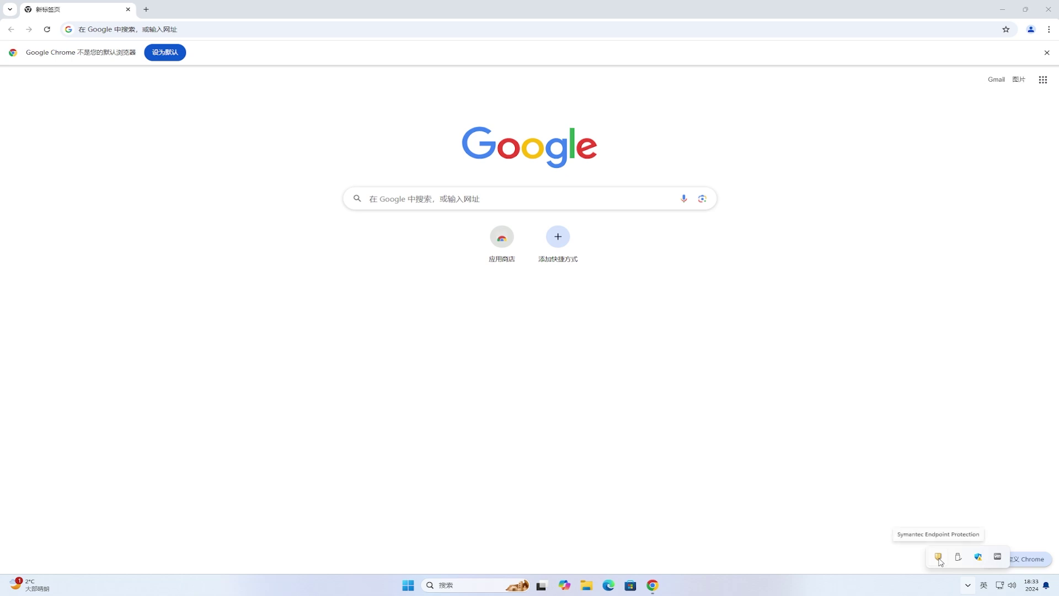
{"action": "left_click", "coordinate": [1047, 10]}
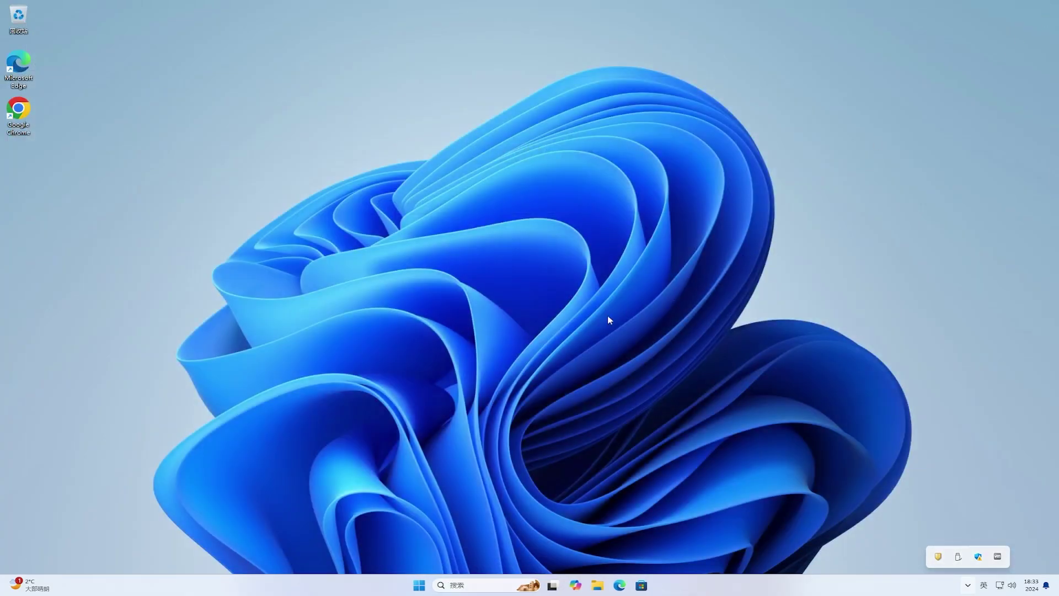
{"action": "left_click", "coordinate": [512, 297]}
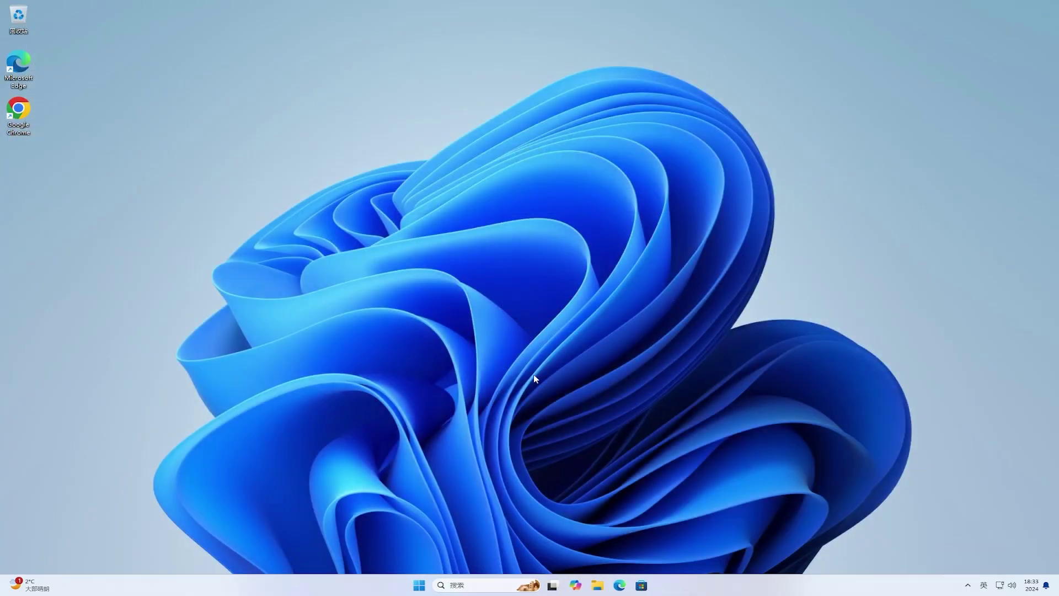
- Open the C:\Windows\System32 folder in File Explorer
{"action": "left_click", "coordinate": [601, 588]}
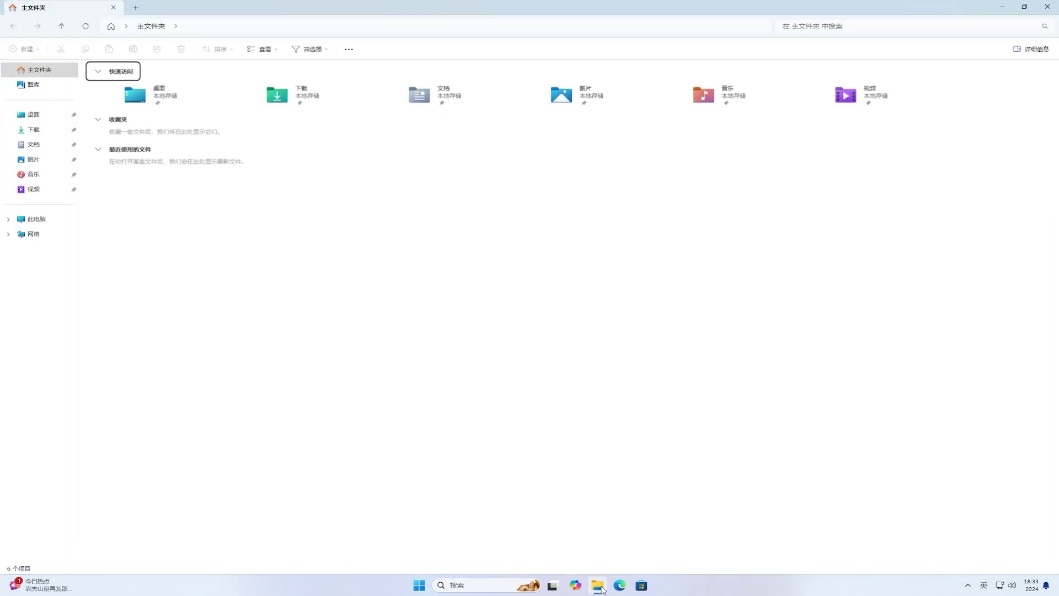
{"action": "left_click", "coordinate": [50, 224]}
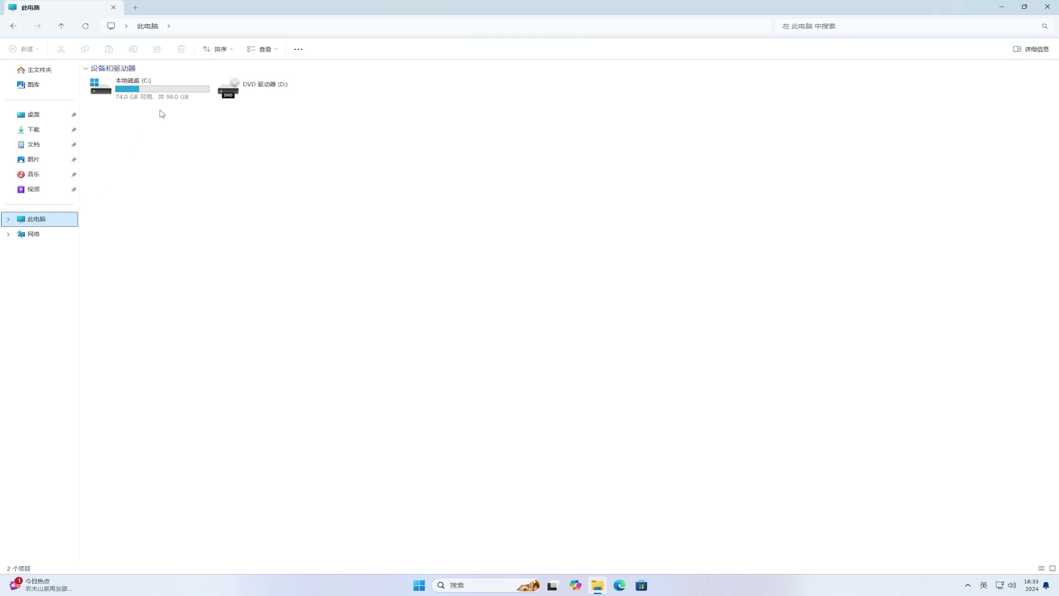
{"action": "double_click", "coordinate": [175, 98]}
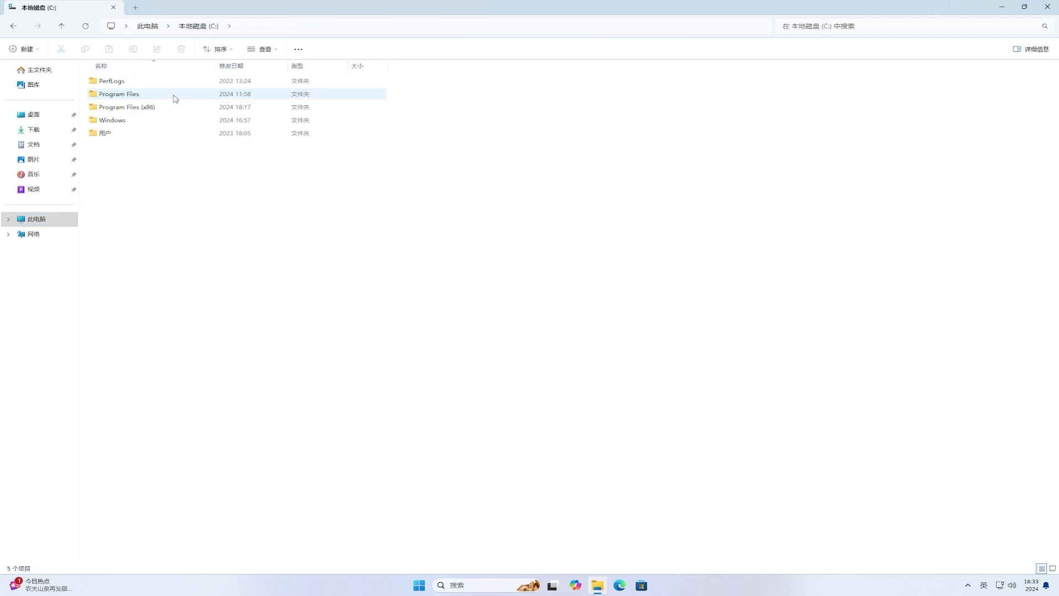
{"action": "double_click", "coordinate": [192, 127]}
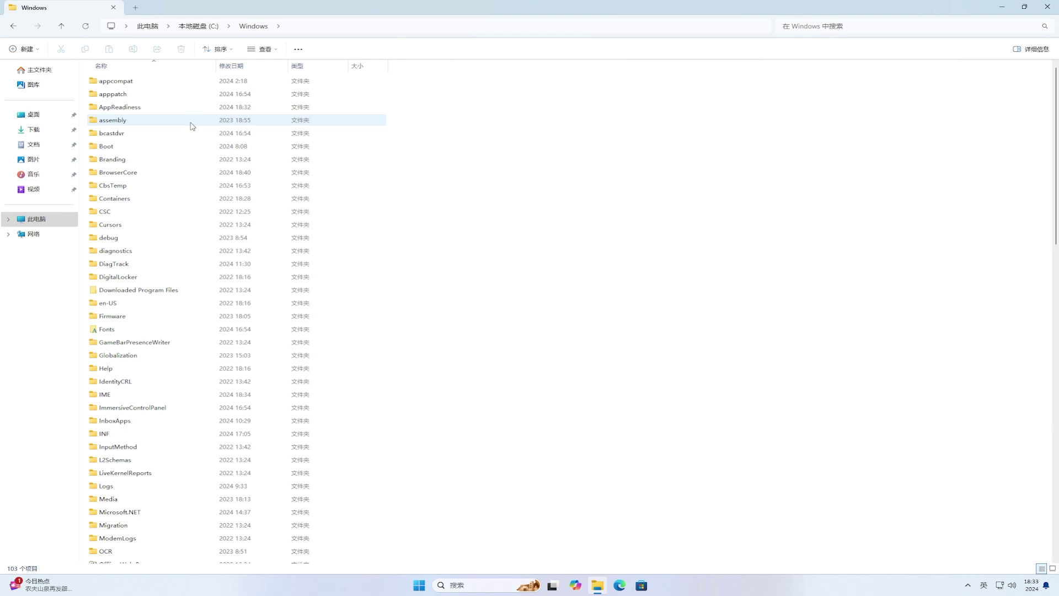
{"action": "left_click", "coordinate": [202, 127]}
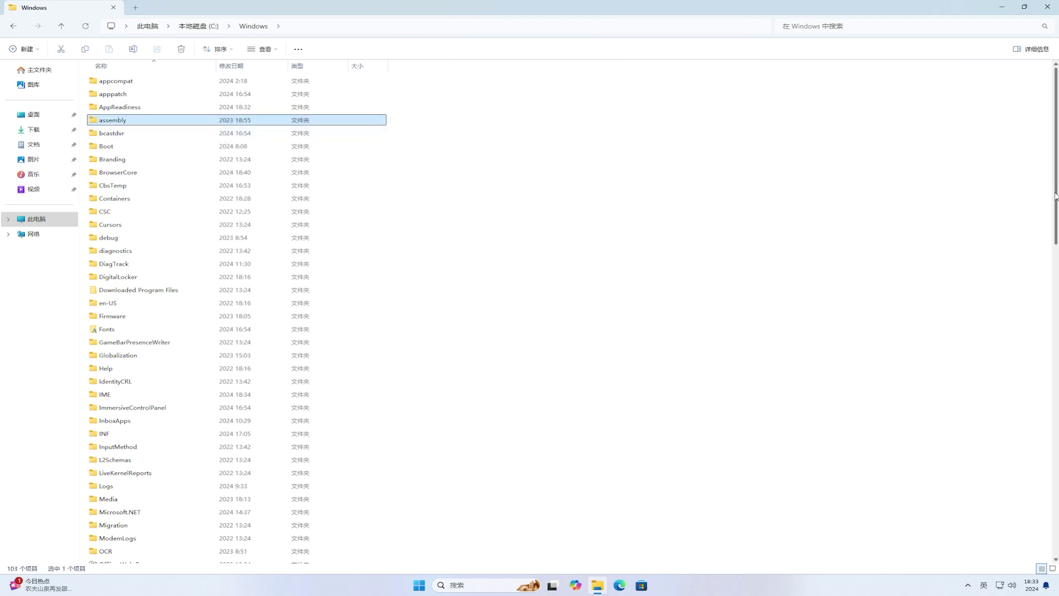
{"action": "scroll", "coordinate": [1055, 195], "scroll_direction": "down", "scroll_amount": 5}
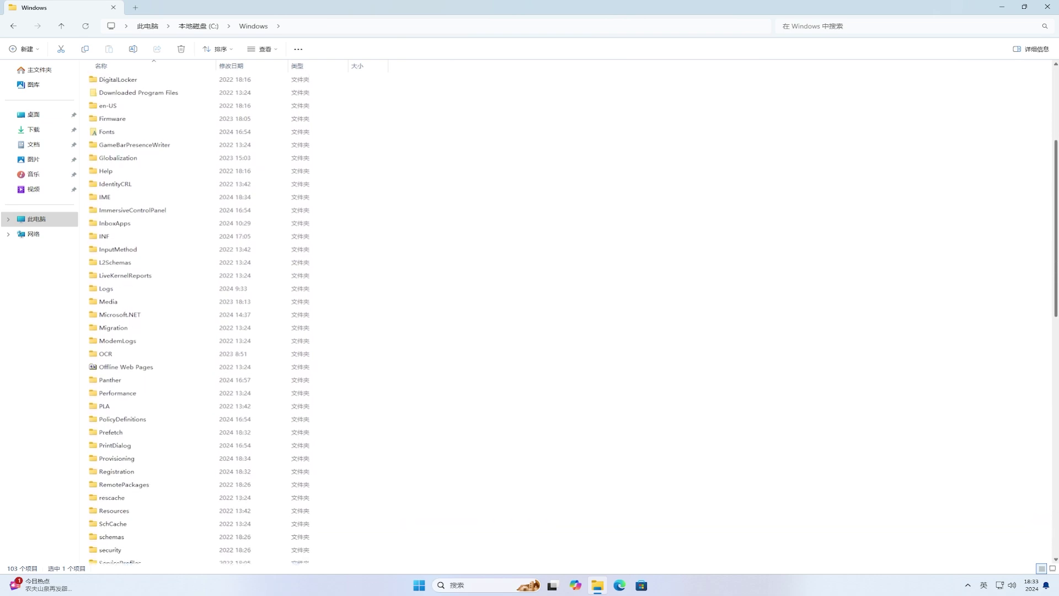
{"action": "scroll", "coordinate": [1055, 196], "scroll_direction": "down", "scroll_amount": 3}
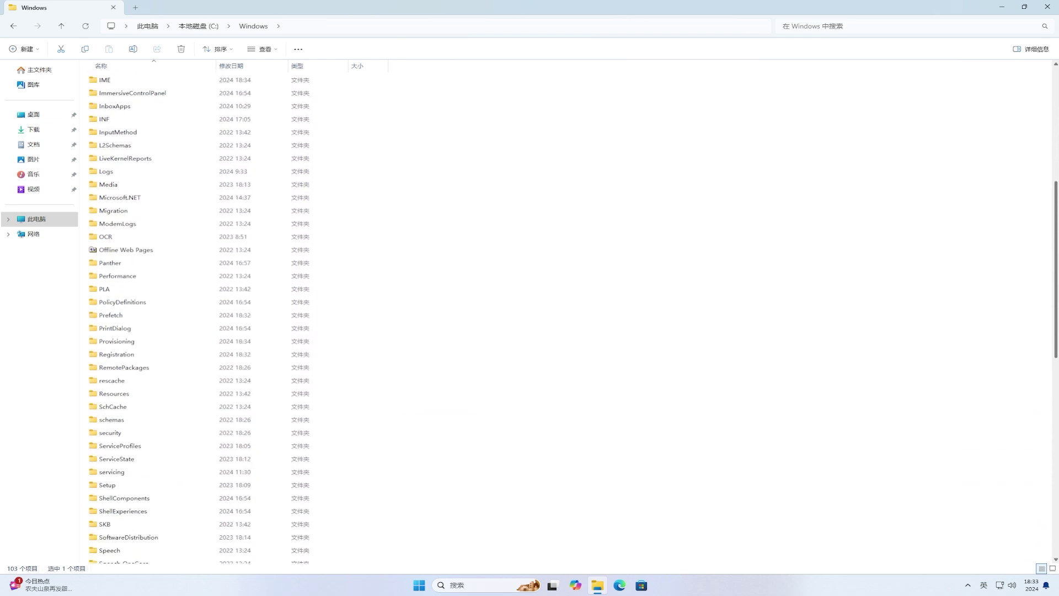
{"action": "scroll", "coordinate": [1054, 196], "scroll_direction": "down", "scroll_amount": 2}
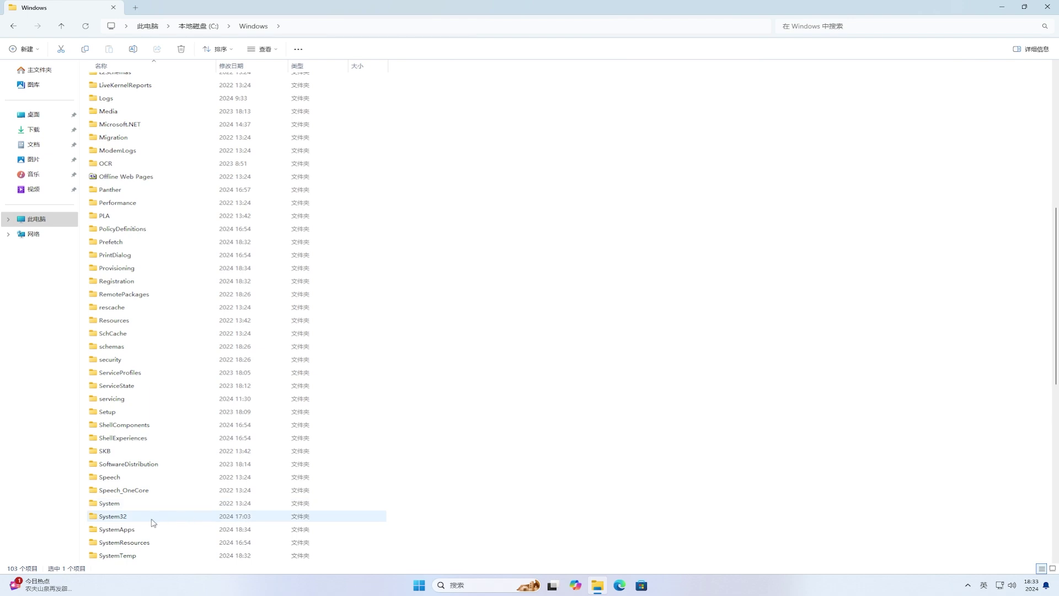
{"action": "left_click", "coordinate": [128, 517]}
{"action": "double_click", "coordinate": [123, 518]}
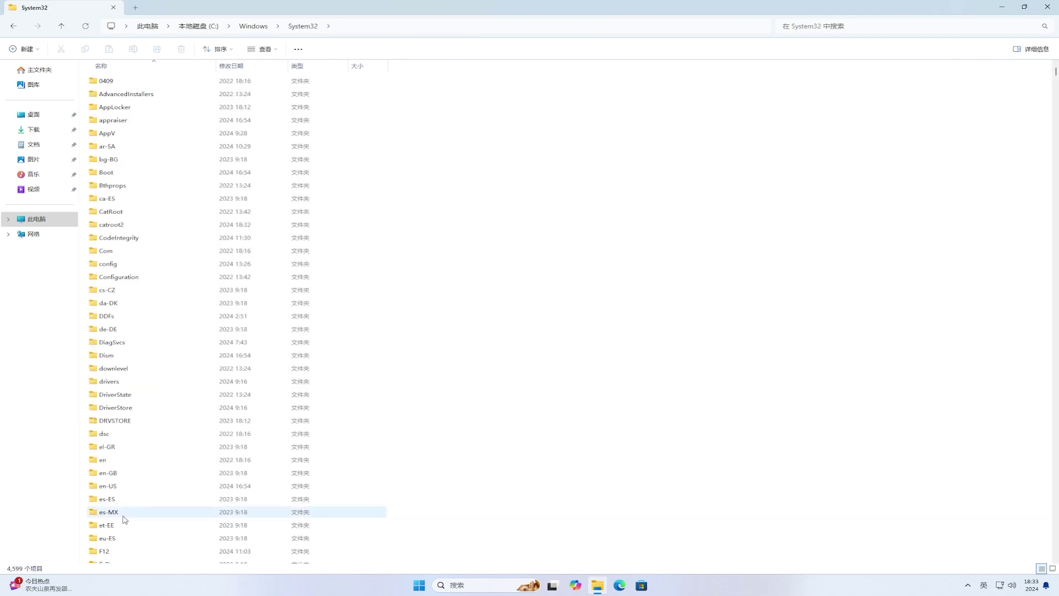
- Turn on the display of hidden items (隐藏的项目) in the System32 folder
{"action": "left_click", "coordinate": [264, 49]}
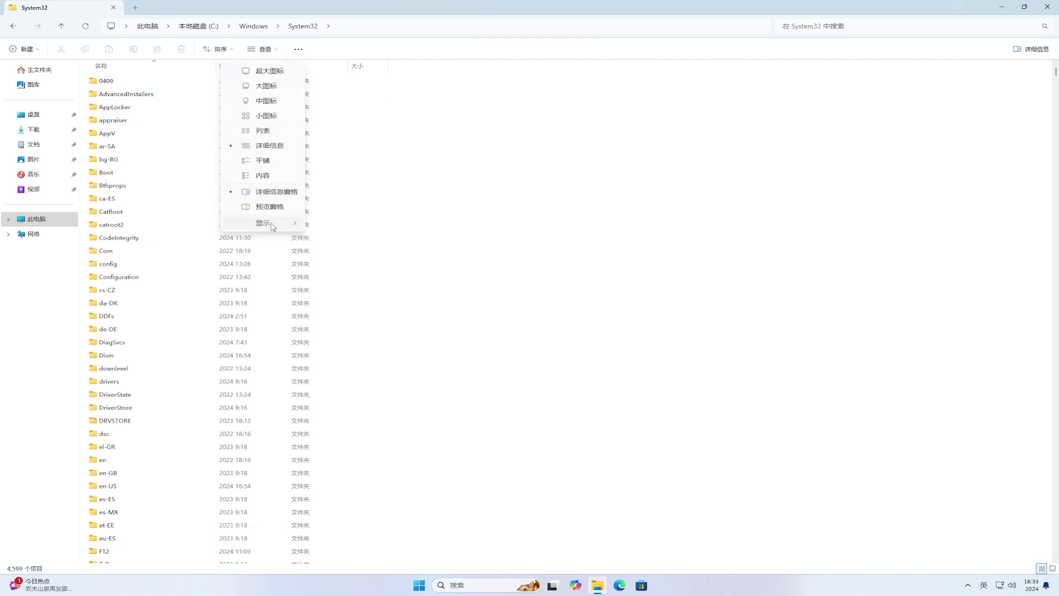
{"action": "mouse_move", "coordinate": [273, 227]}
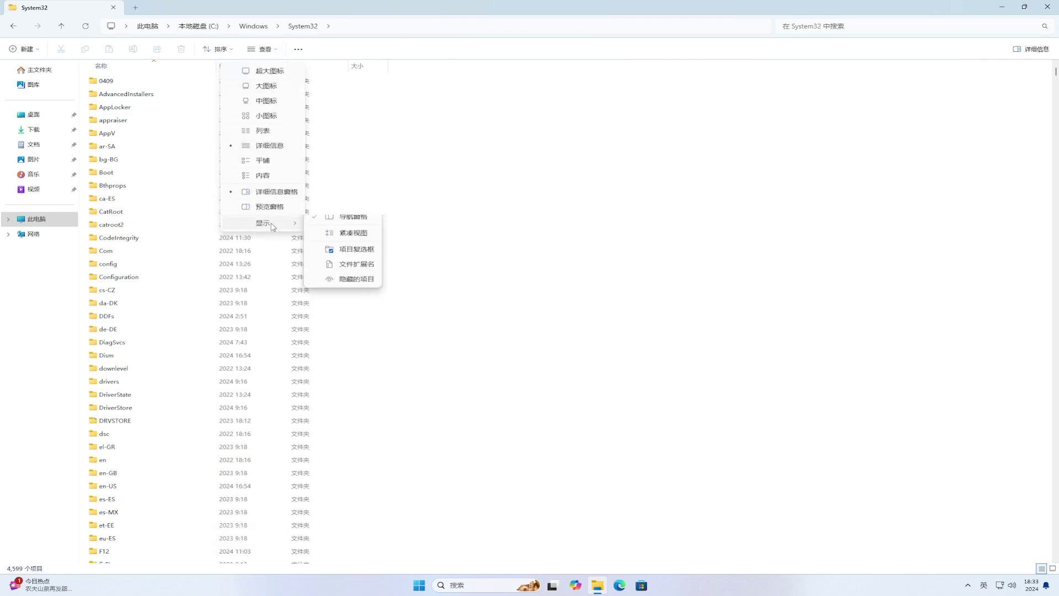
{"action": "left_click", "coordinate": [367, 287]}
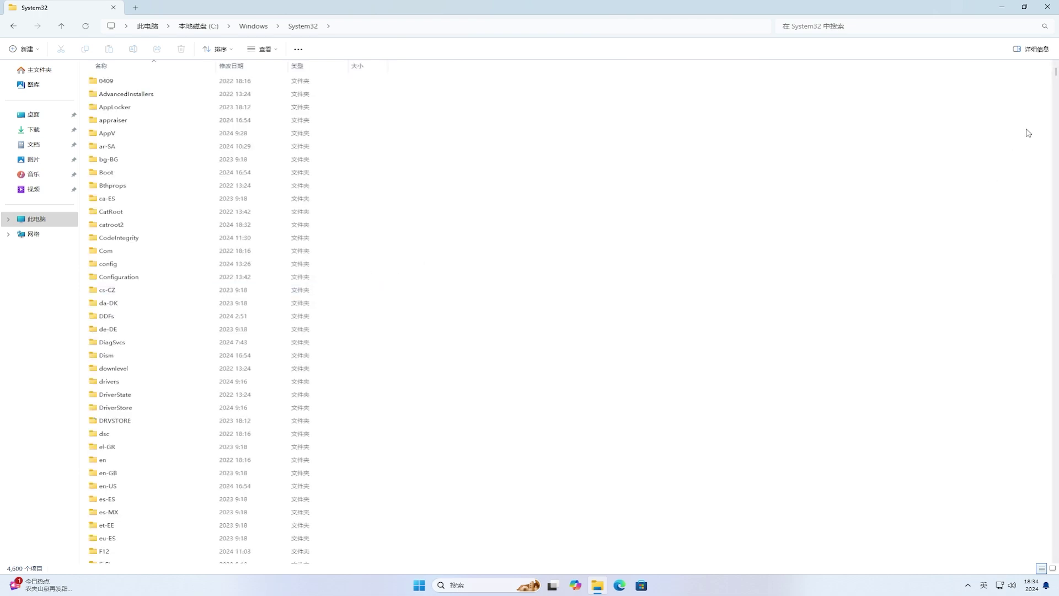
- Delete the GroupPolicy and GroupPolicyUsers folders from System32 with administrator permission, and close File Explorer
{"action": "left_click_drag", "start_coordinate": [1055, 80], "coordinate": [1056, 78]}
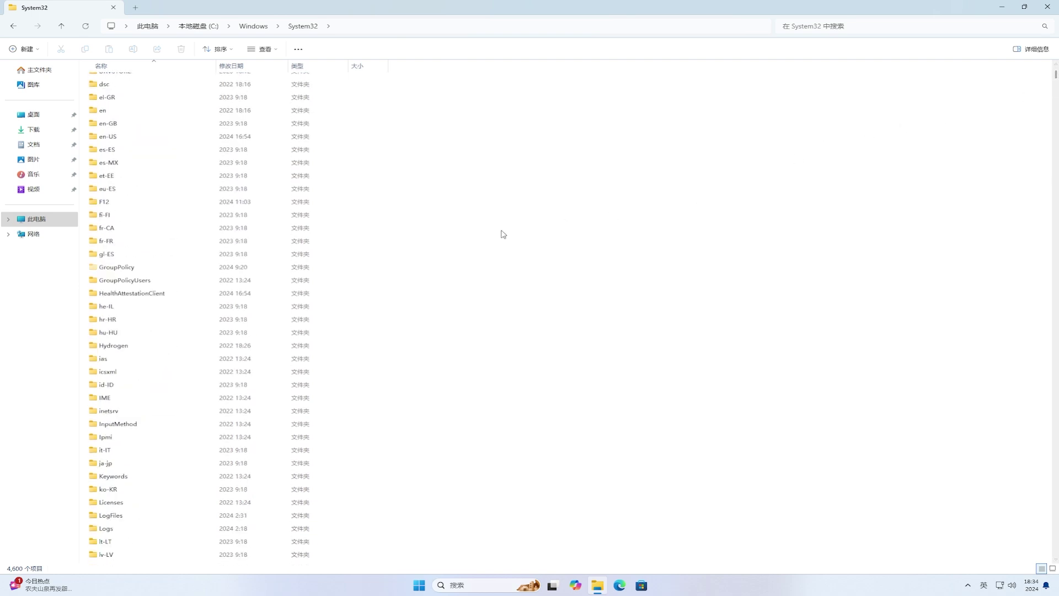
{"action": "left_click", "coordinate": [133, 270]}
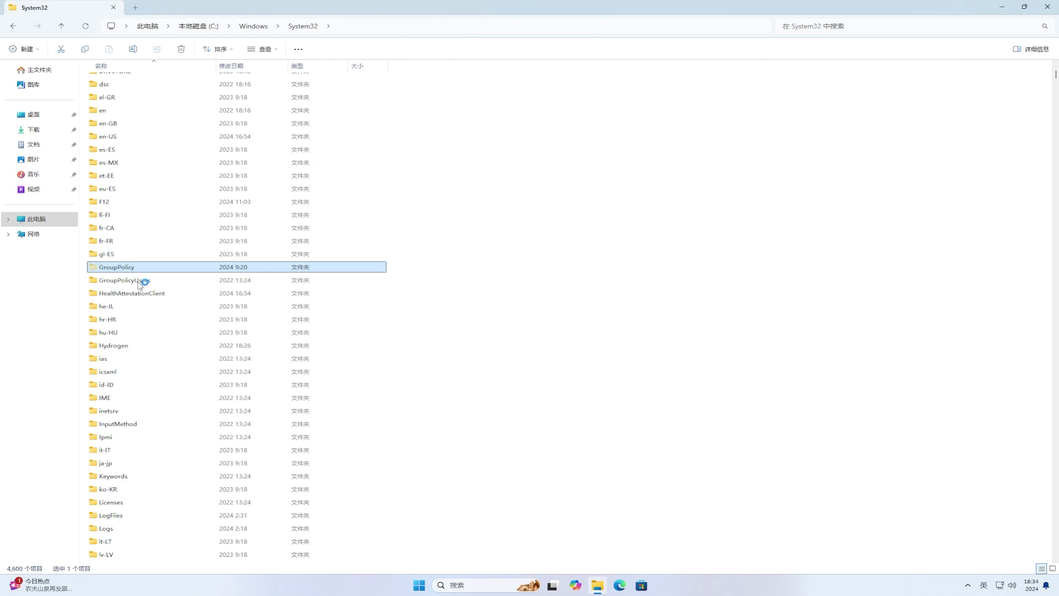
{"action": "left_click", "coordinate": [140, 282]}
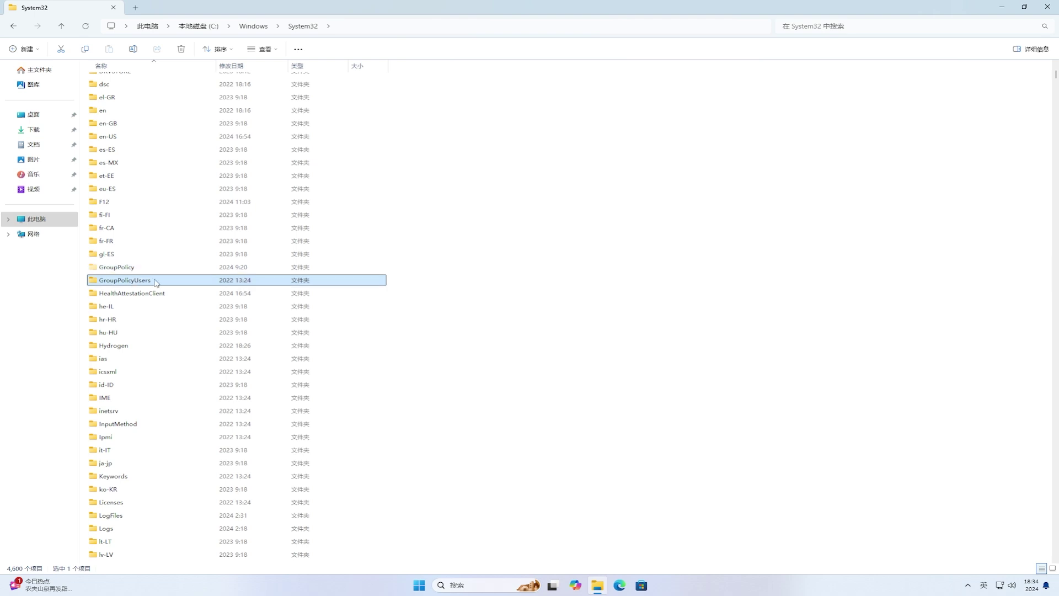
{"action": "left_click", "coordinate": [226, 270], "text": "ctrl"}
{"action": "key", "text": "shift"}
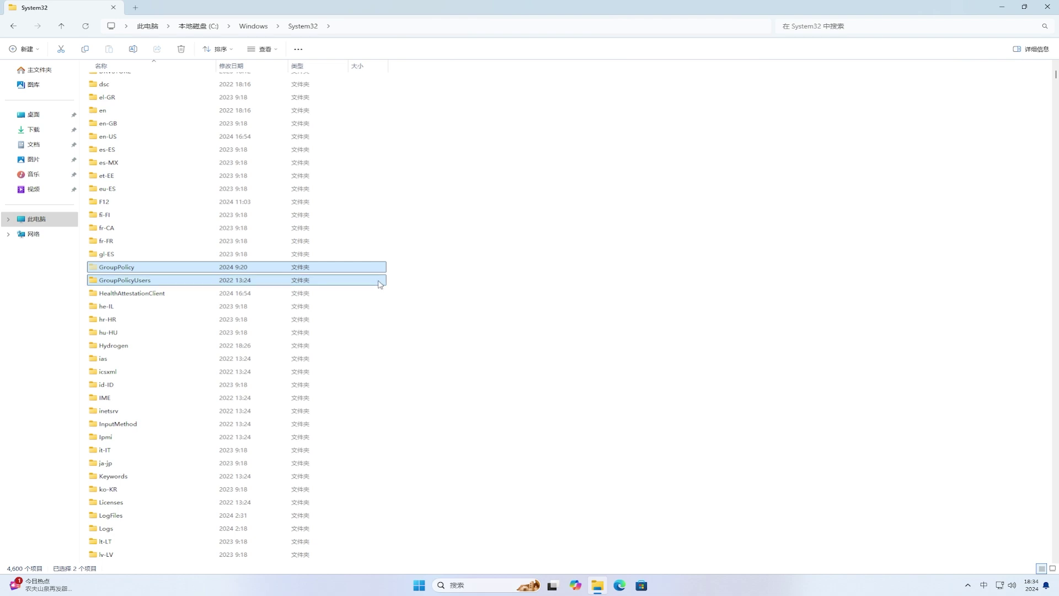
{"action": "key", "text": "Delete"}
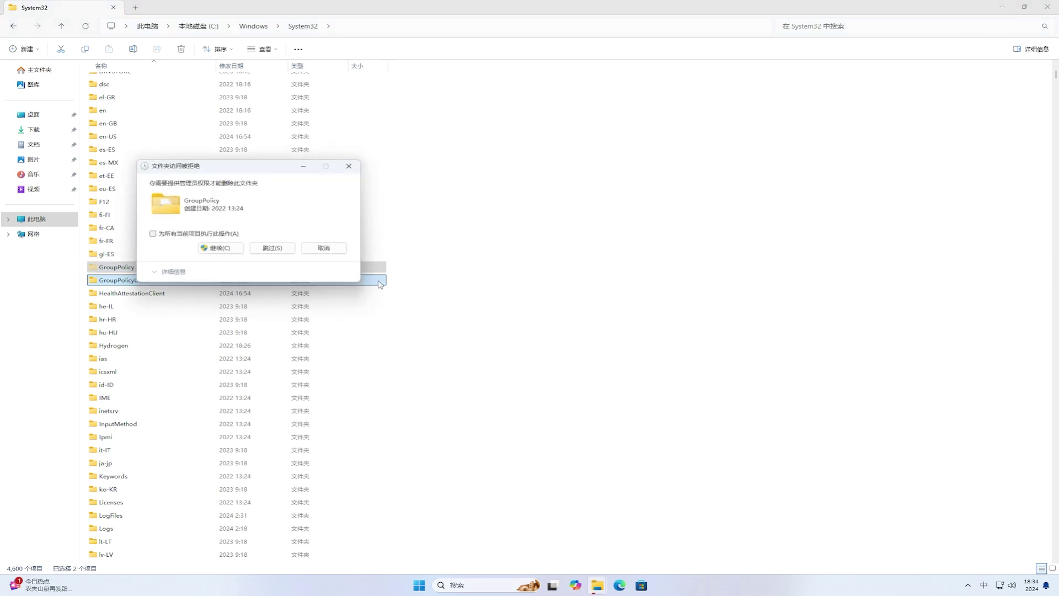
{"action": "left_click", "coordinate": [222, 247]}
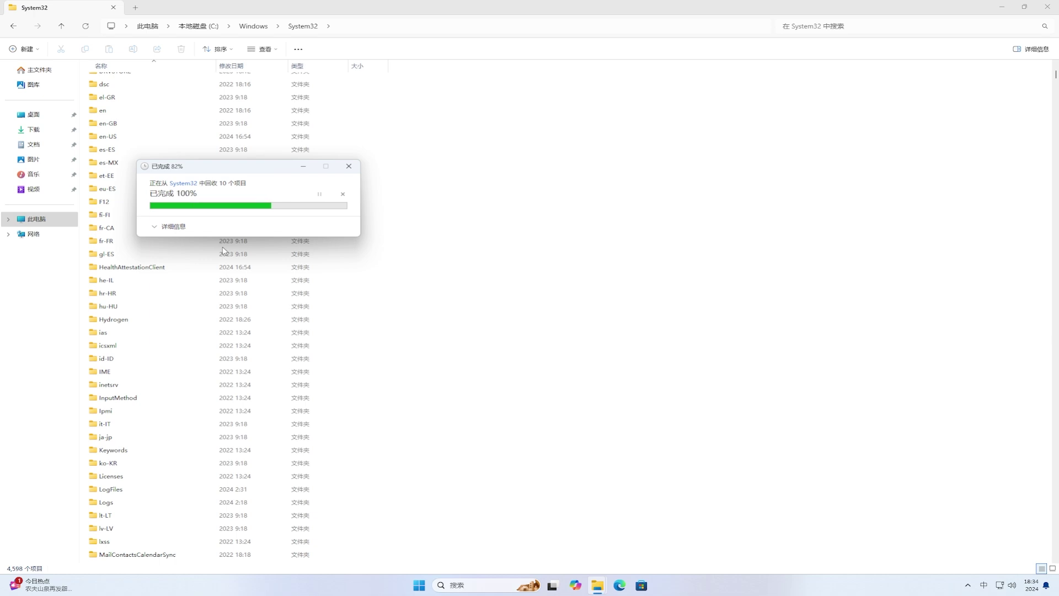
{"action": "left_click", "coordinate": [1047, 7]}
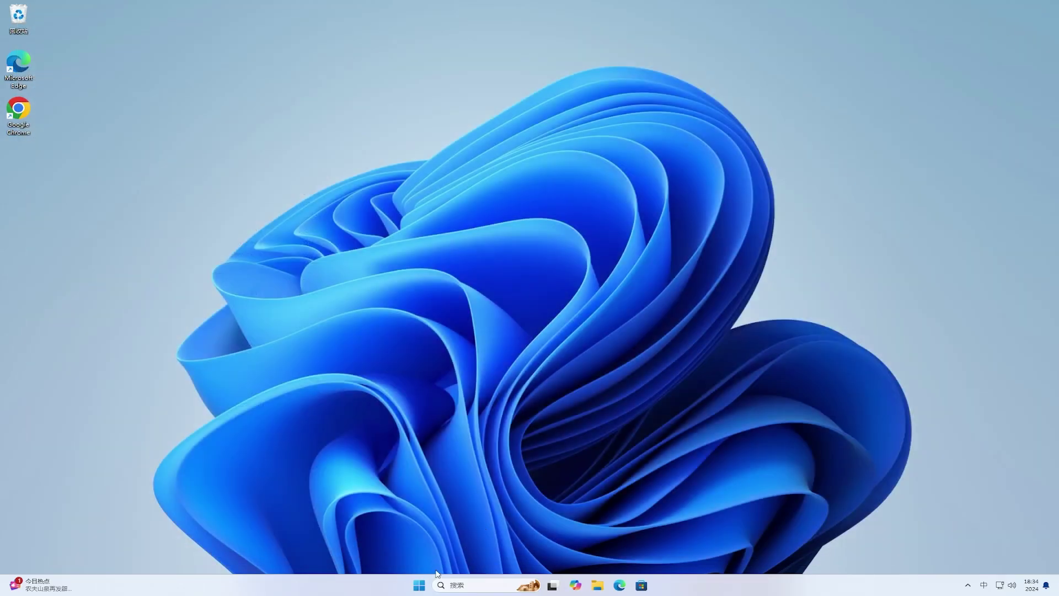
- Restart the computer to apply the removal of the group policy folders
{"action": "left_click", "coordinate": [419, 584]}
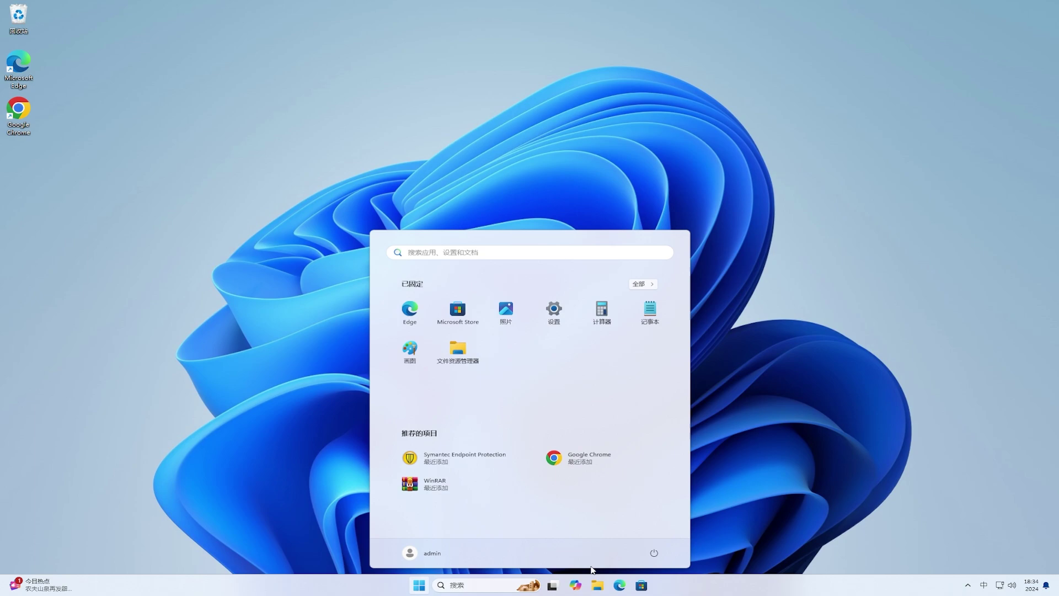
{"action": "left_click", "coordinate": [654, 553]}
{"action": "left_click", "coordinate": [655, 534]}
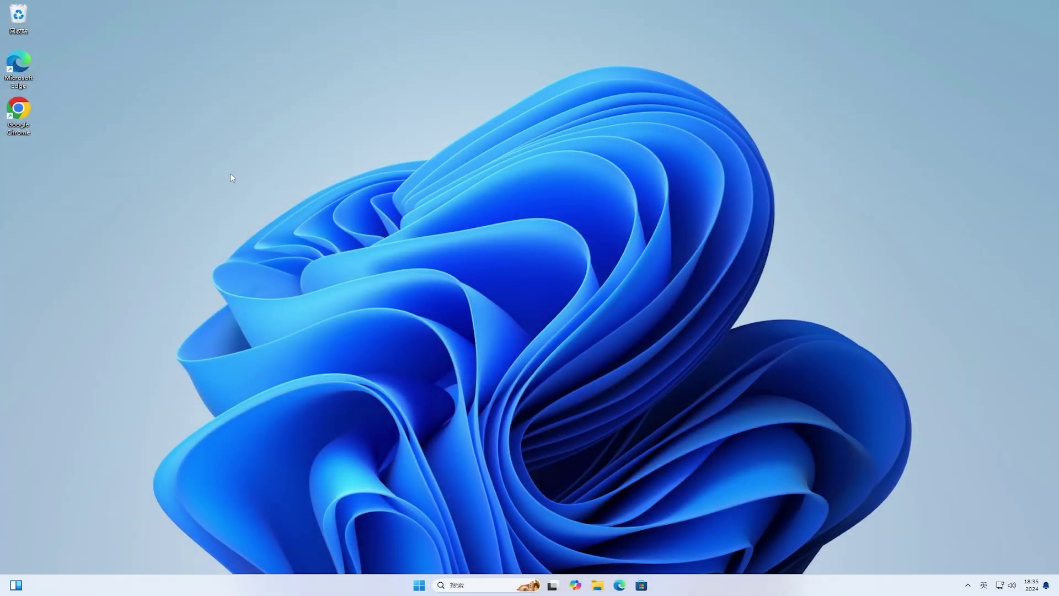
- Open Chrome, check its main menu for the managed-by-organization entry after the policy folder removal, and close the browser
{"action": "double_click", "coordinate": [22, 110]}
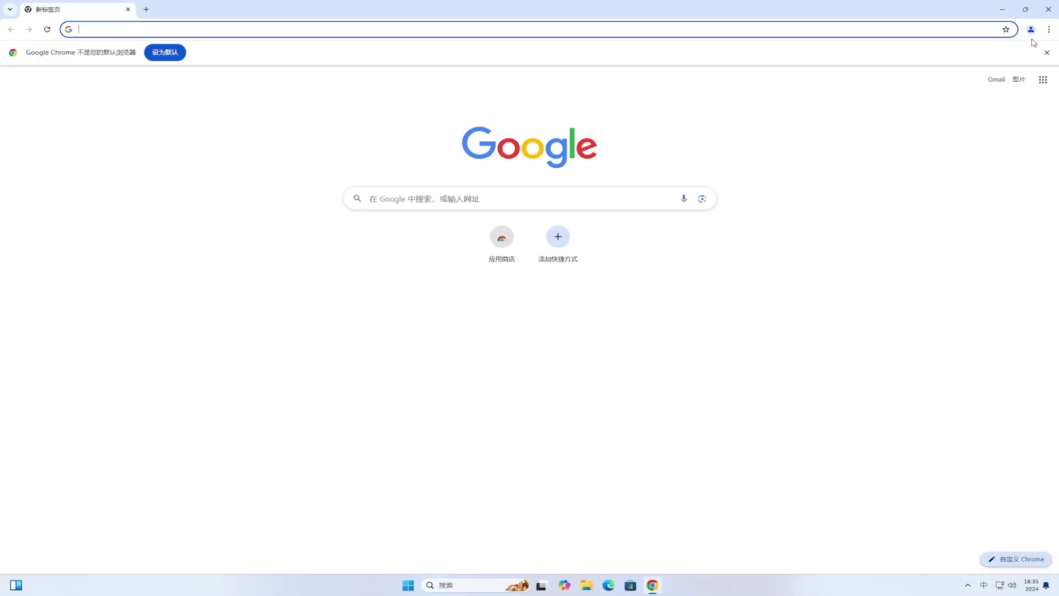
{"action": "left_click", "coordinate": [1049, 30]}
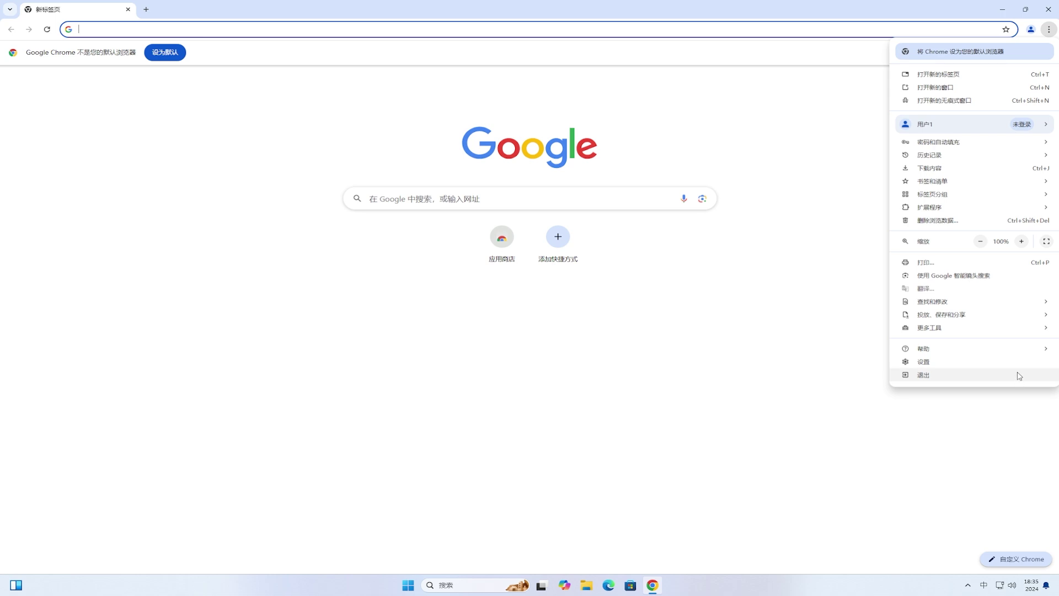
{"action": "left_click", "coordinate": [1052, 14]}
{"action": "left_click", "coordinate": [1052, 14]}
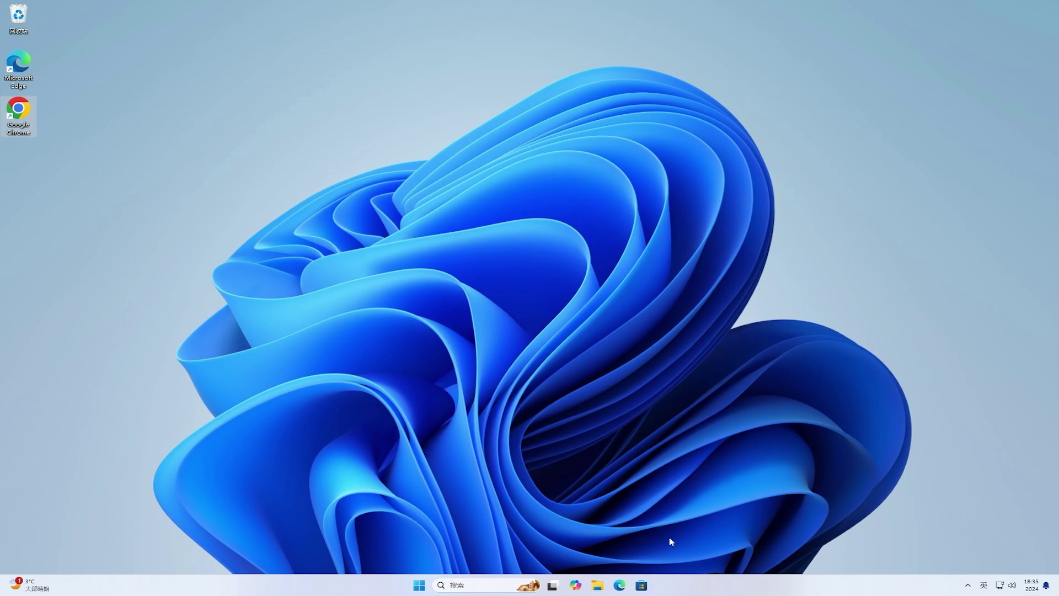
- Open Microsoft Edge and check its main menu for a managed-by-organization entry
{"action": "left_click", "coordinate": [619, 584]}
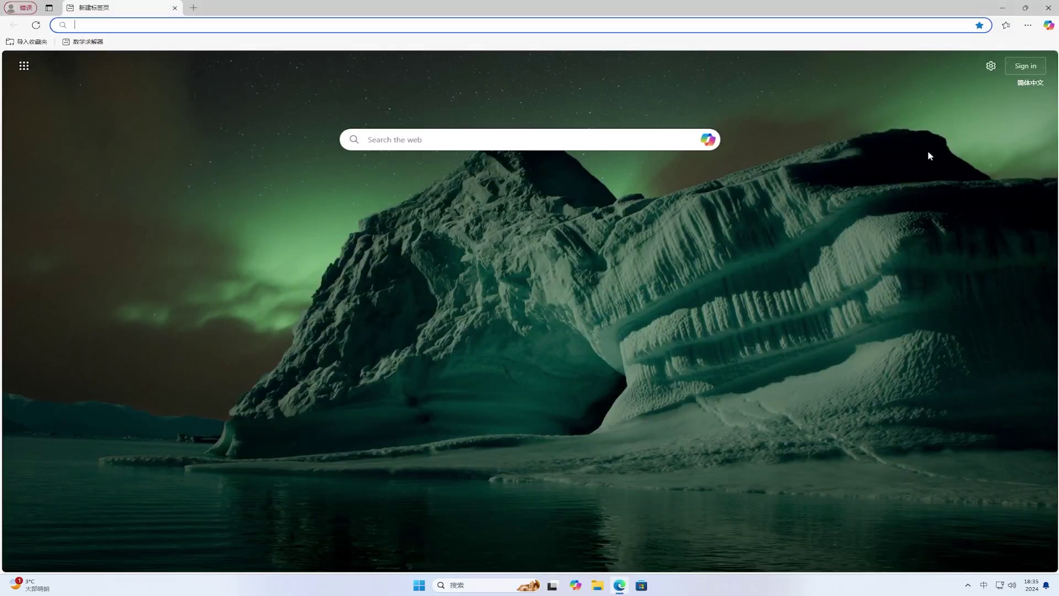
{"action": "left_click", "coordinate": [1029, 30]}
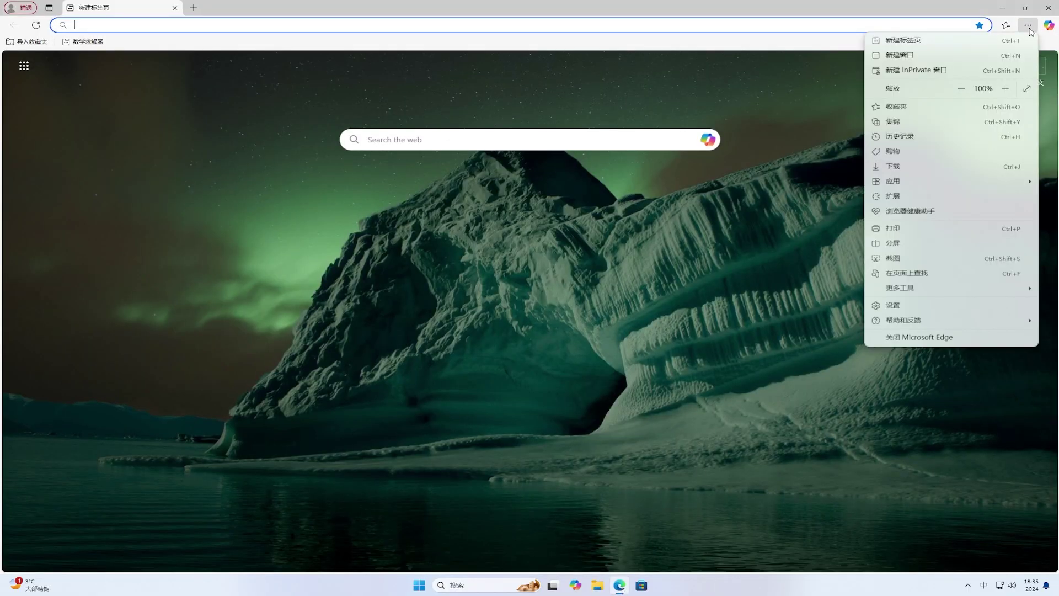